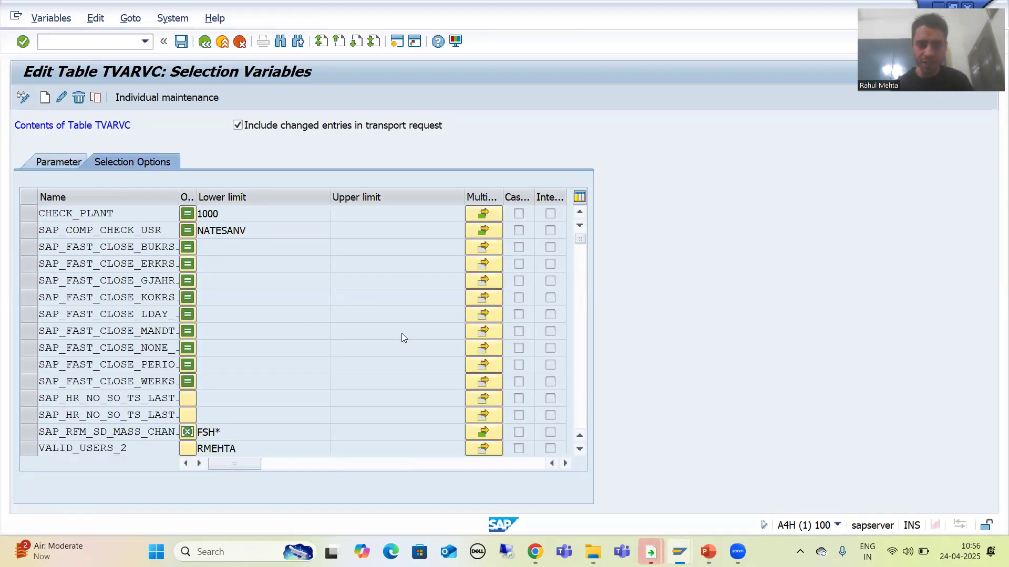
# Examine the ZVALID_USERS selection option and the ZQUANTITY parameter in table TVARVC
pyautogui.scroll(-2, 401, 334)
pyautogui.moveTo(240, 401); pyautogui.dragTo(193, 404)
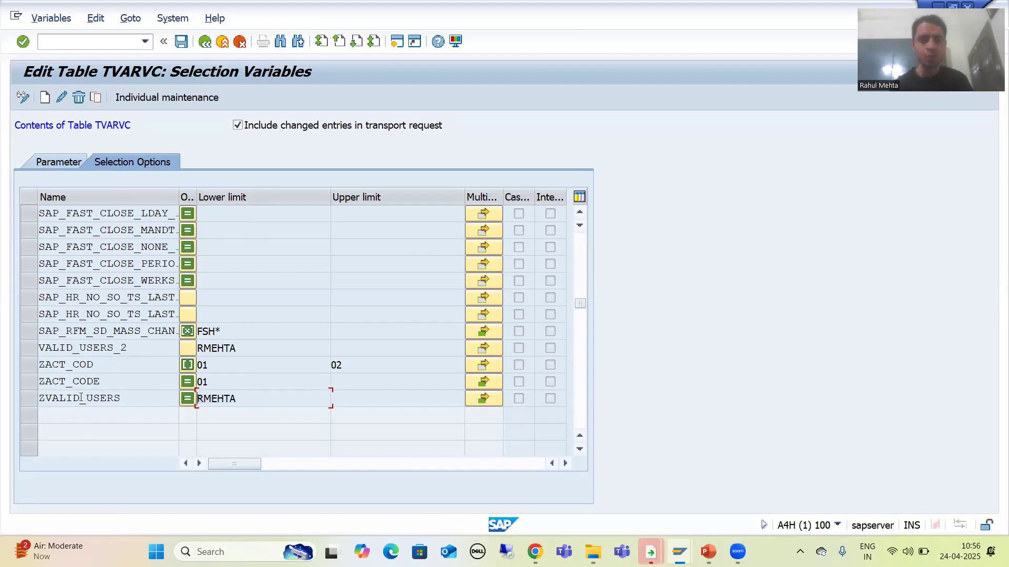
pyautogui.moveTo(122, 400); pyautogui.dragTo(39, 399)
pyautogui.click(39, 399)
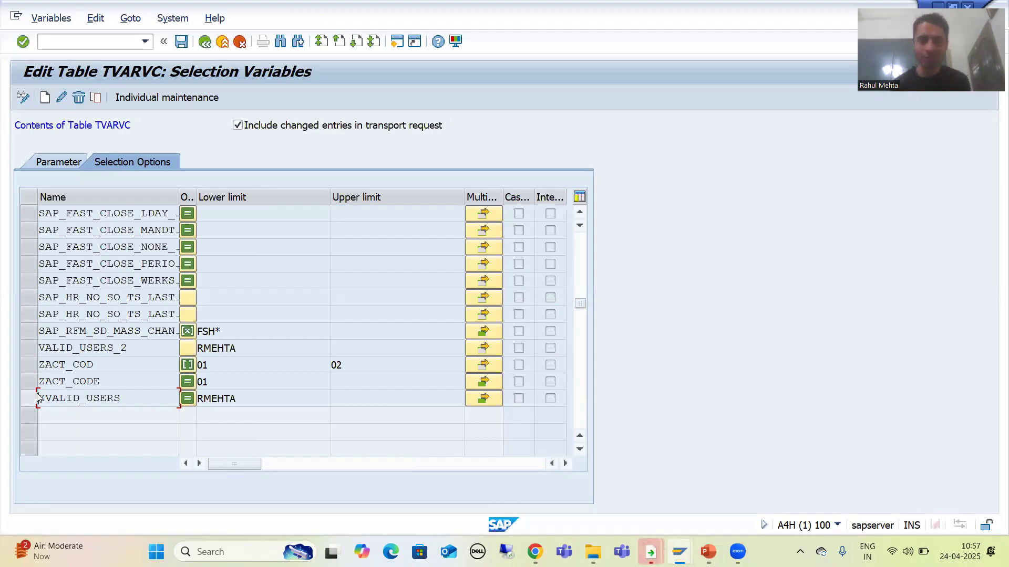
pyautogui.click(59, 163)
pyautogui.click(76, 248)
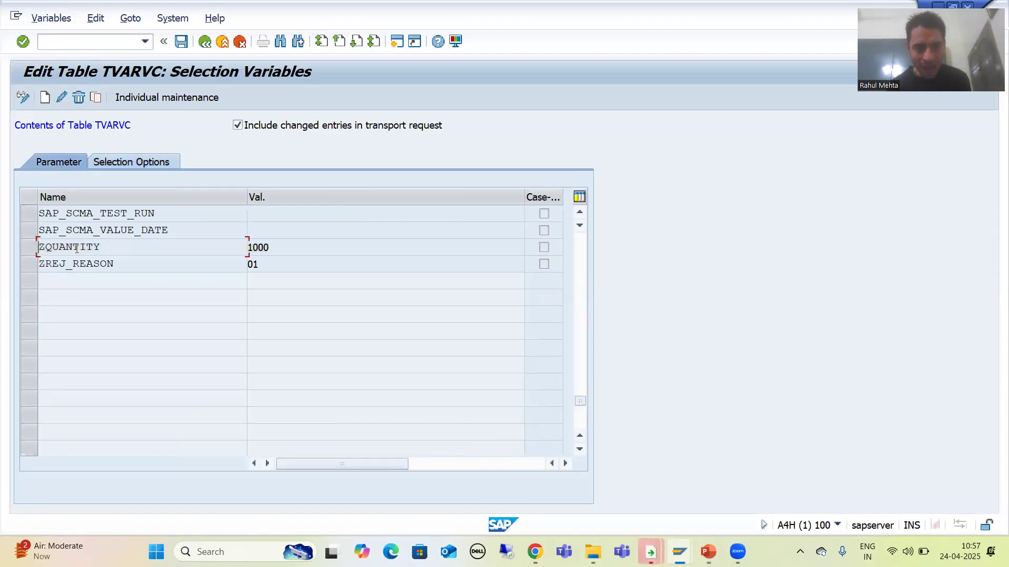
pyautogui.click(30, 248)
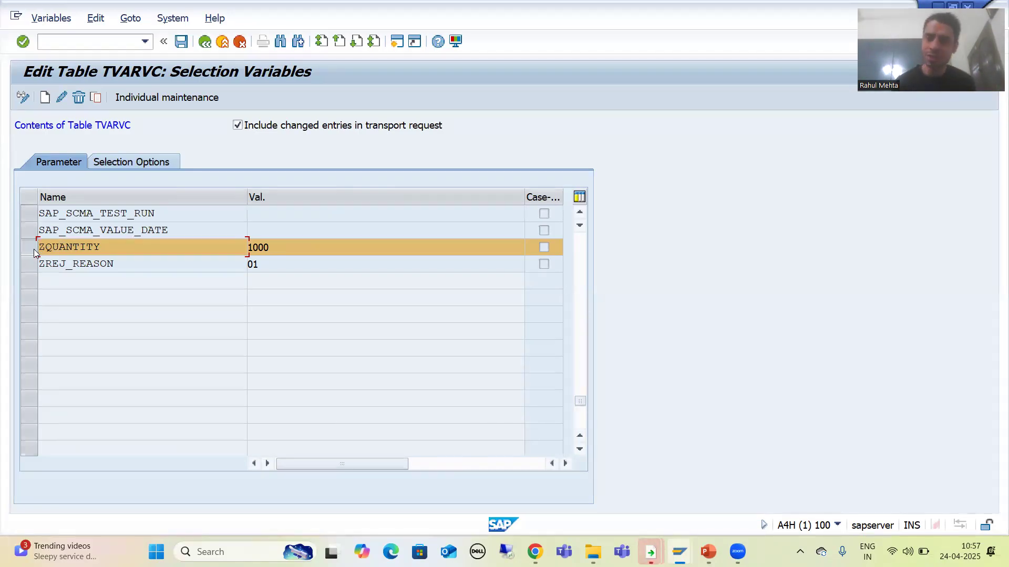
pyautogui.click(106, 164)
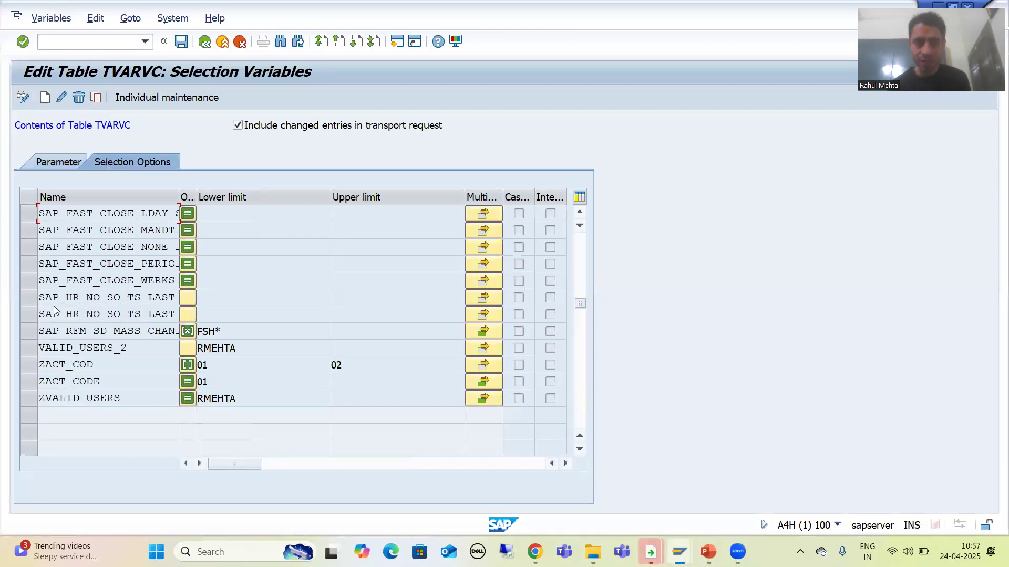
pyautogui.click(33, 398)
pyautogui.moveTo(126, 398); pyautogui.dragTo(30, 395)
pyautogui.click(30, 395)
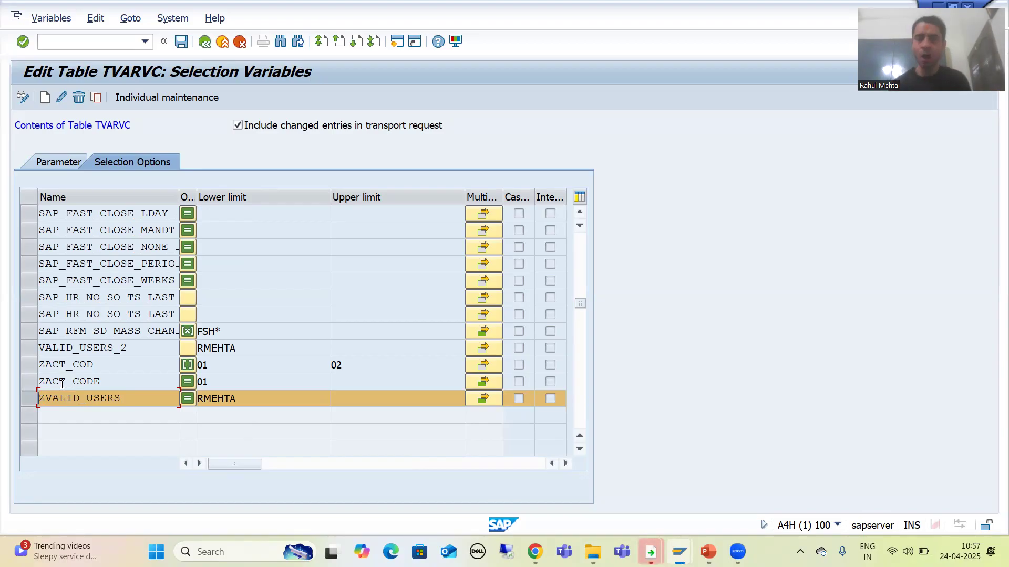
# Restart the selection variables transaction with /nstvarv and switch table TVARVC to change mode
pyautogui.click(144, 42)
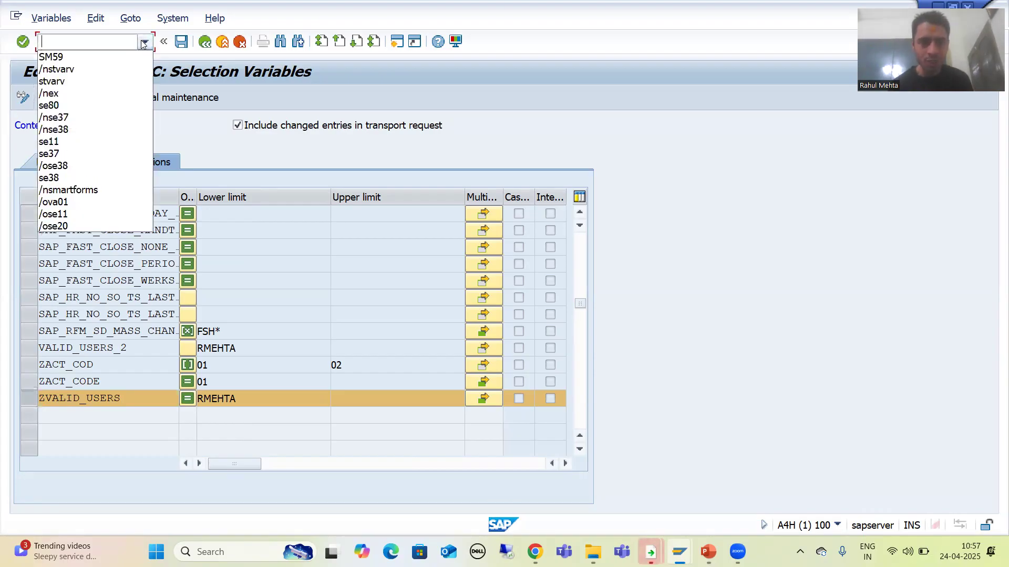
pyautogui.click(118, 69)
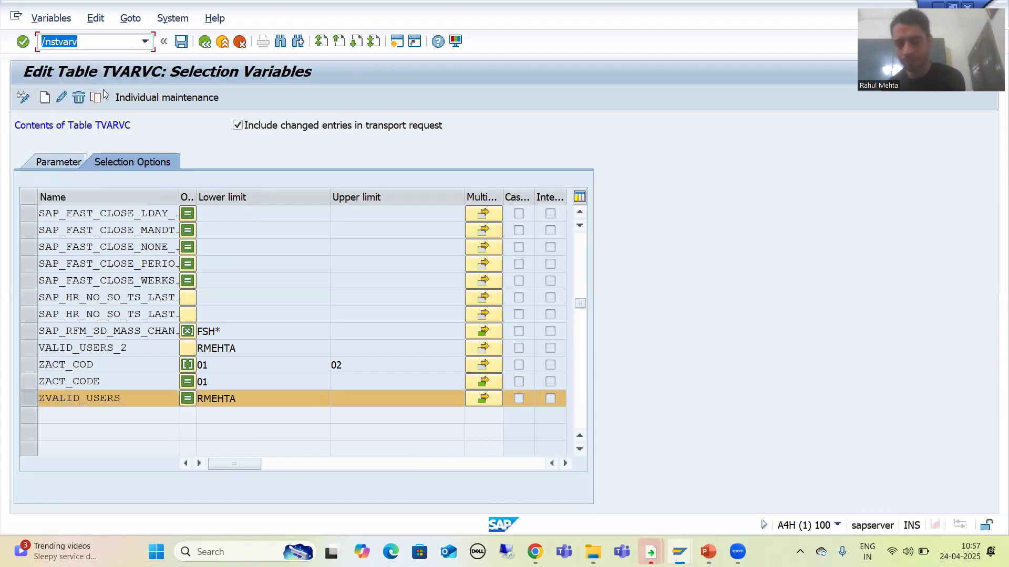
pyautogui.press('Return')
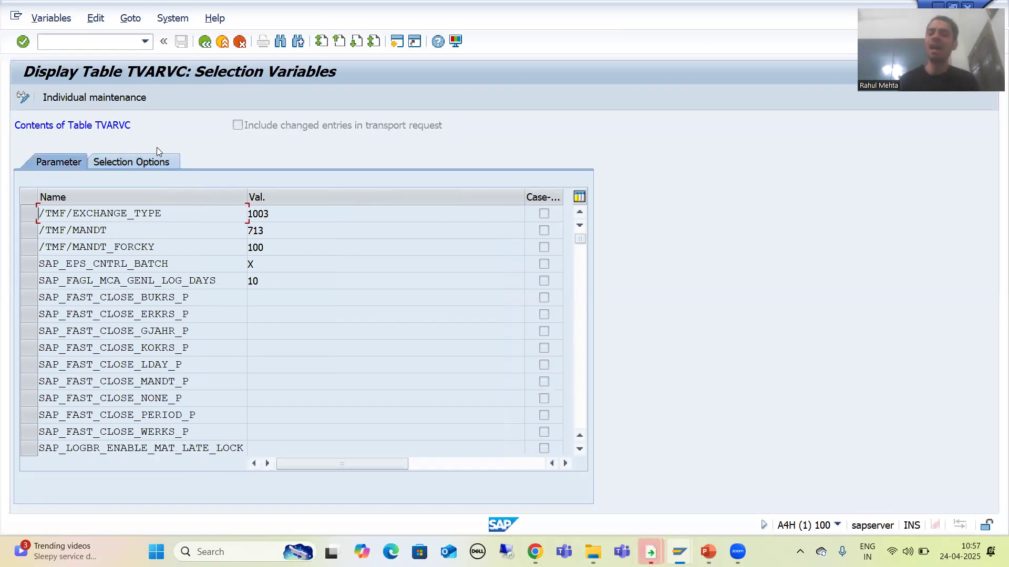
pyautogui.click(26, 98)
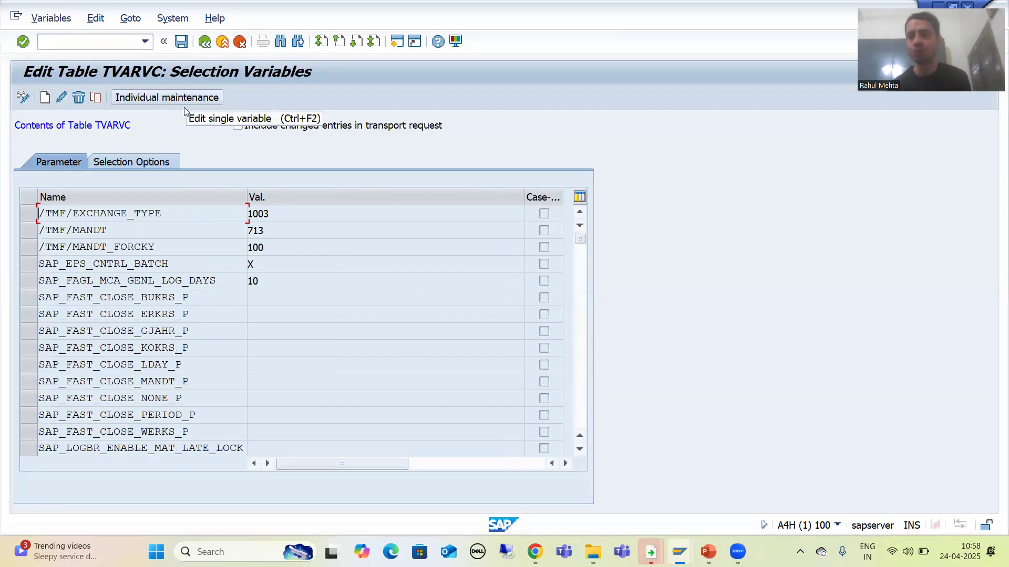
# Open the ZQUANTITY parameter for editing and include changed entries in the transport request
pyautogui.moveTo(580, 239); pyautogui.dragTo(579, 422)
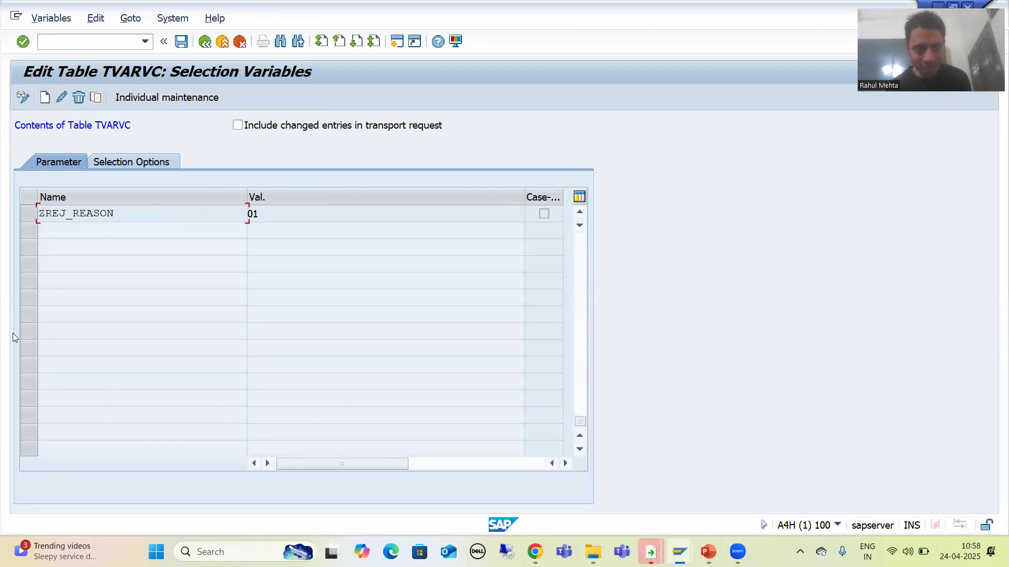
pyautogui.scroll(1, 75, 287)
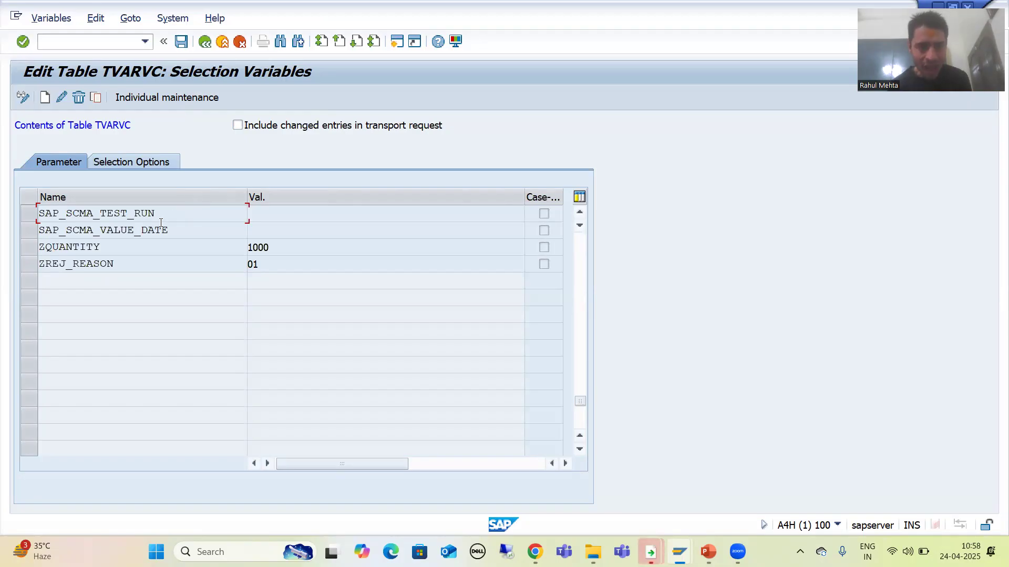
pyautogui.click(30, 250)
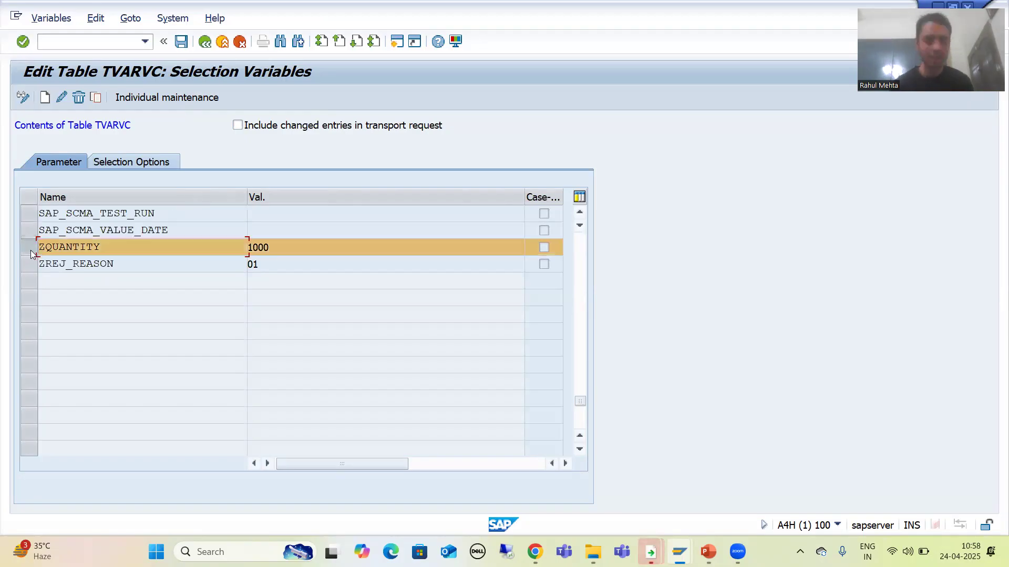
pyautogui.click(31, 264)
pyautogui.click(30, 248)
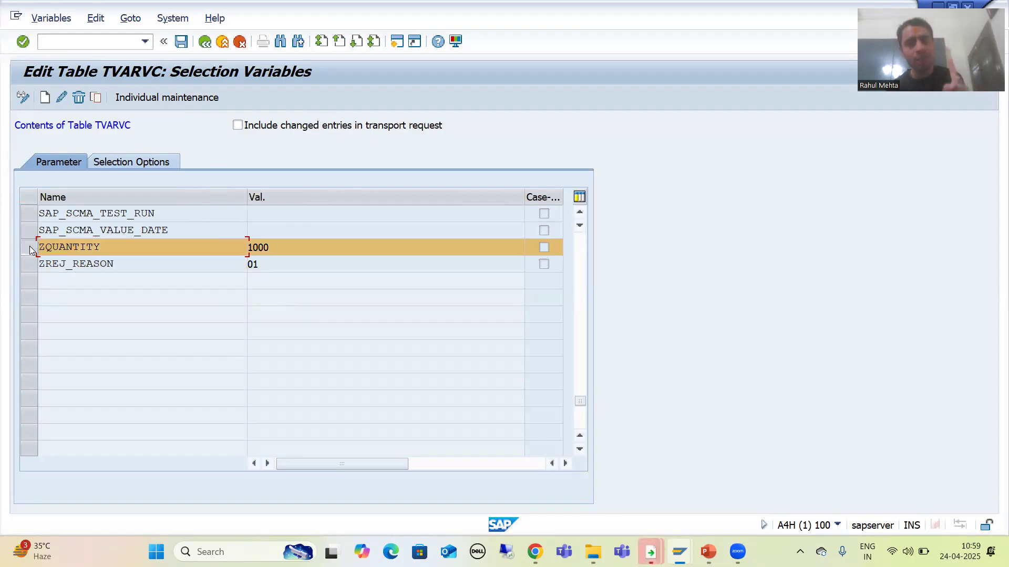
pyautogui.moveTo(101, 246); pyautogui.dragTo(33, 250)
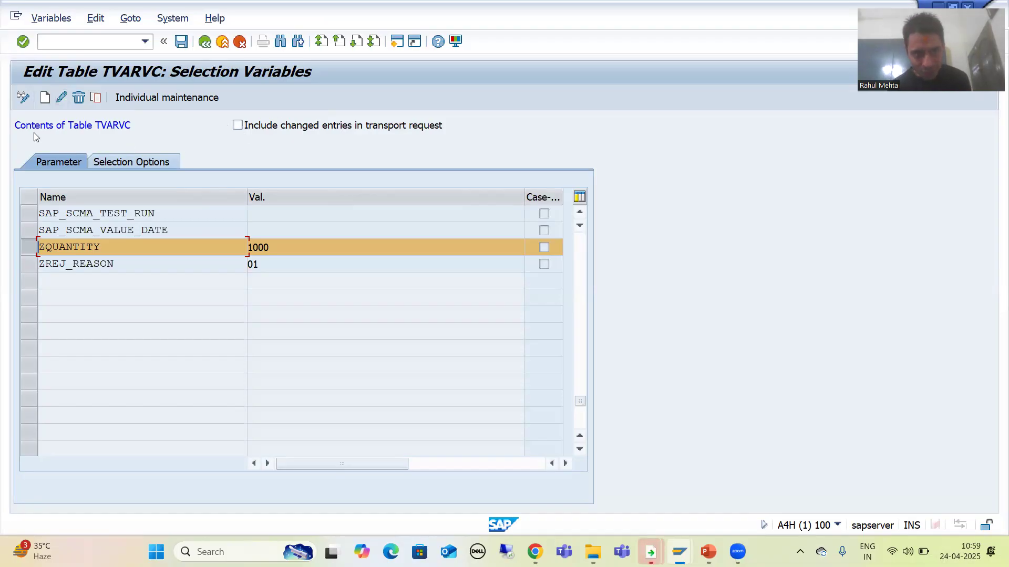
pyautogui.click(59, 99)
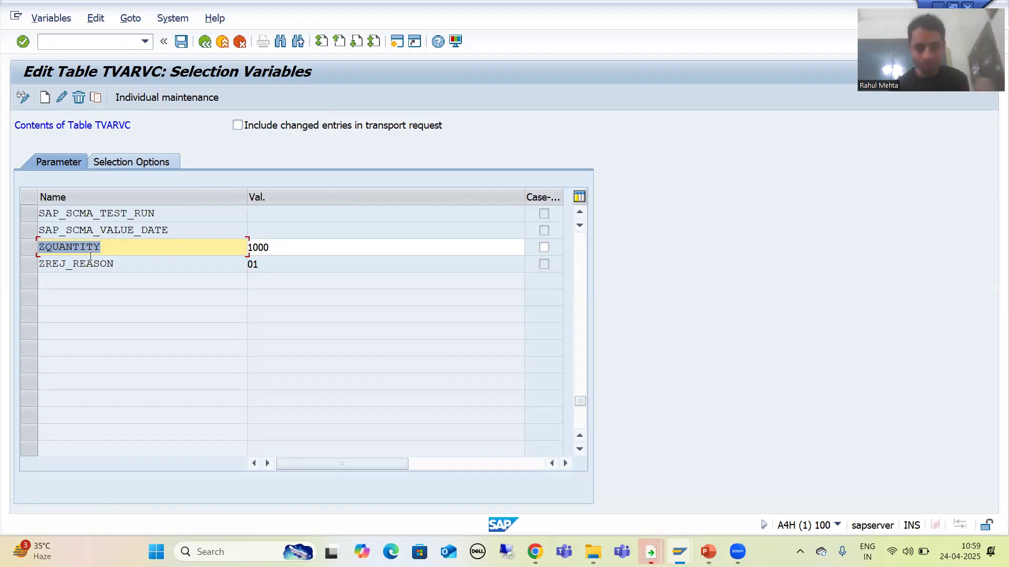
pyautogui.click(112, 247)
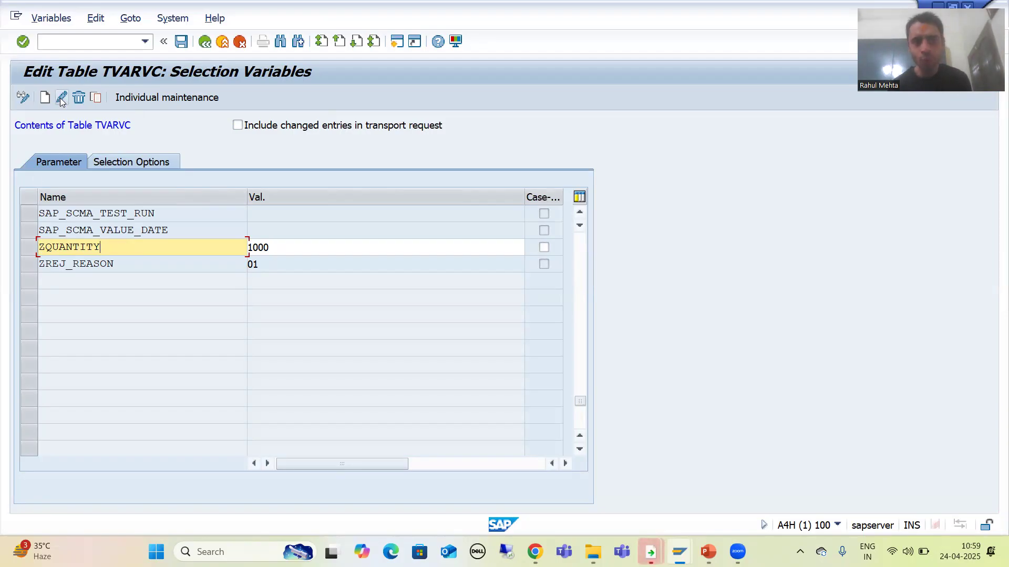
pyautogui.click(237, 125)
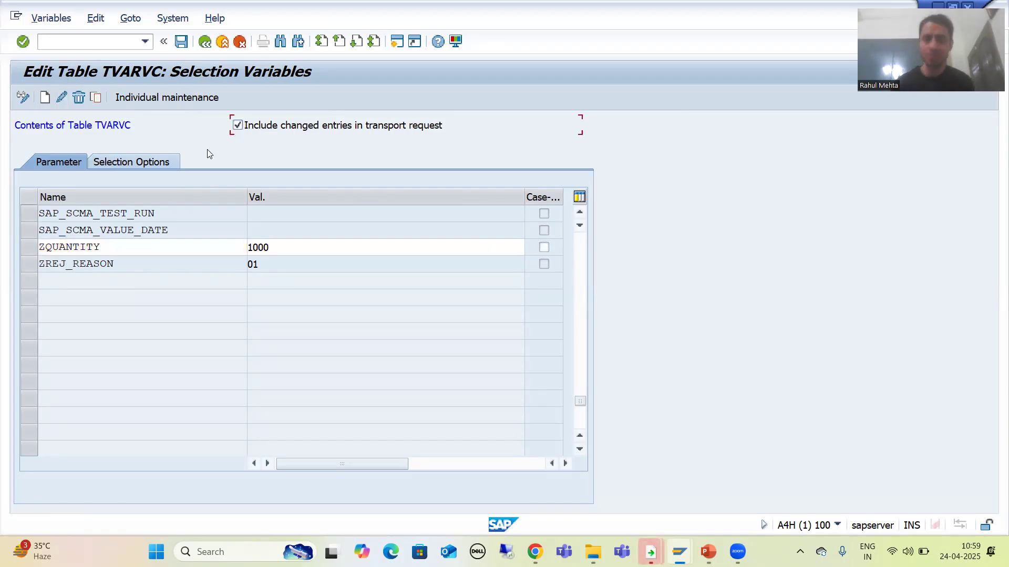
# Save the ZQUANTITY entry and create a new customizing request with the short description "Entries of TVARVC Table"
pyautogui.click(179, 51)
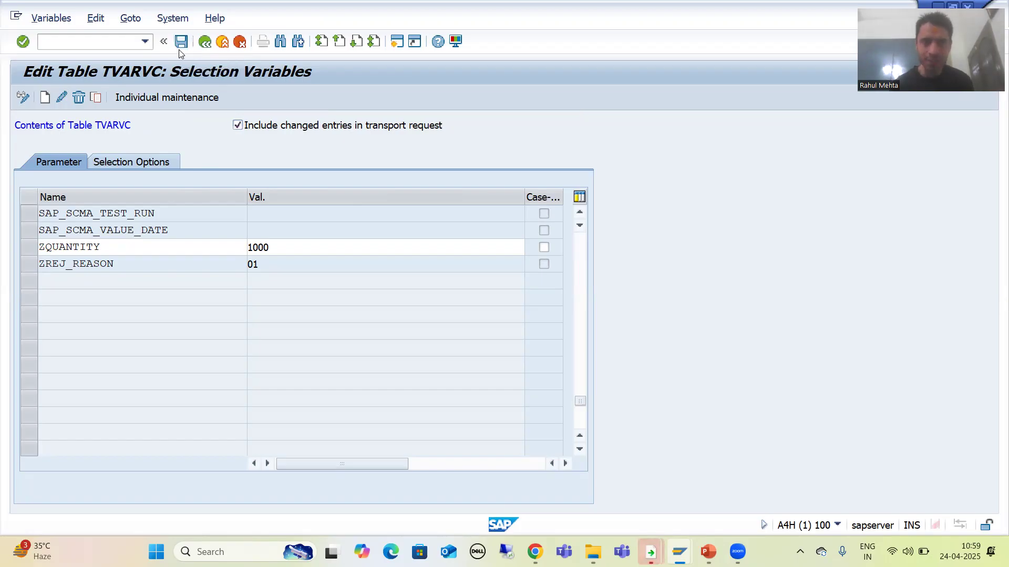
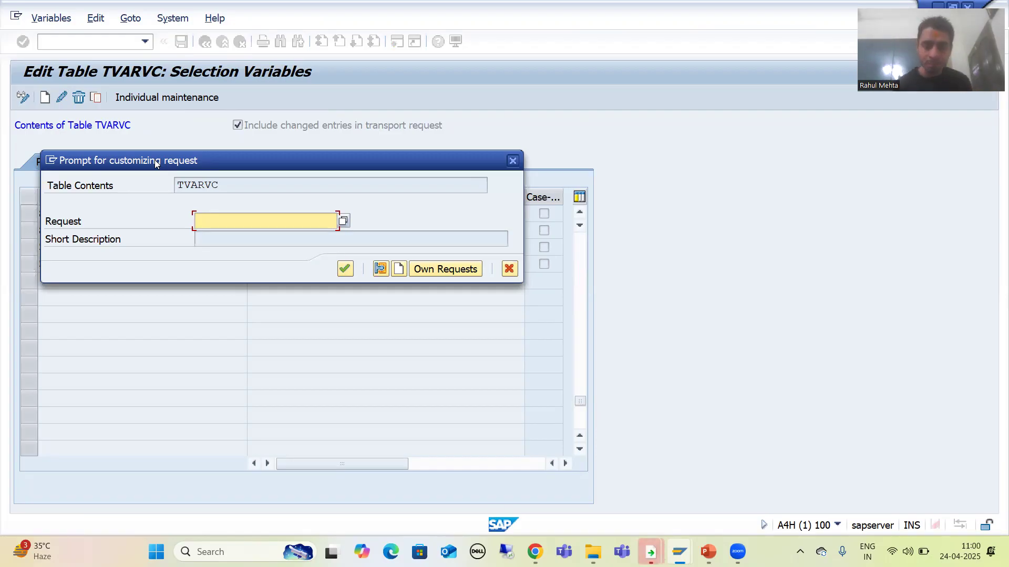
pyautogui.click(398, 271)
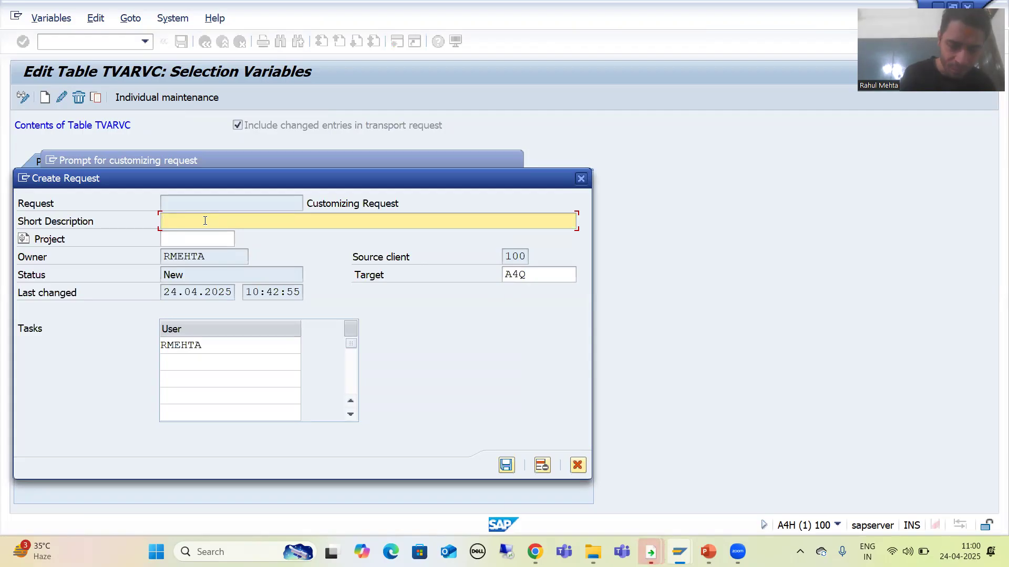
pyautogui.write('Entries ')
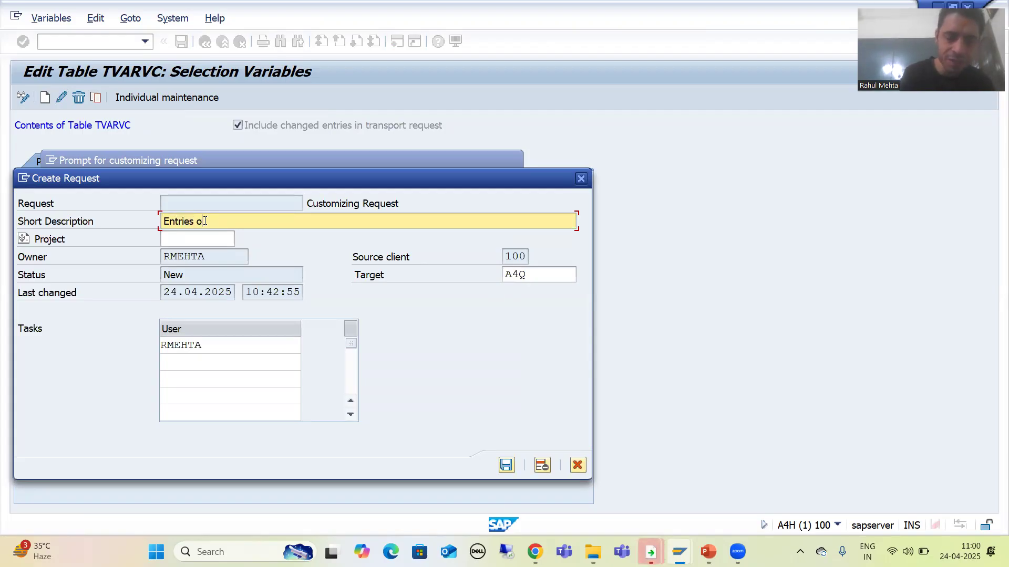
pyautogui.write('of TV')
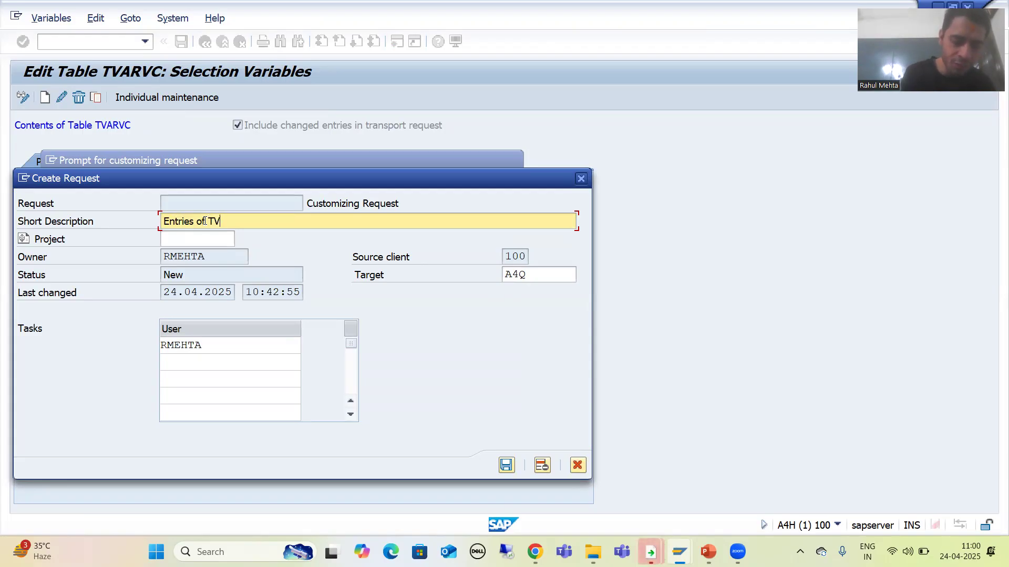
pyautogui.write('RAC')
pyautogui.press('BackSpace')
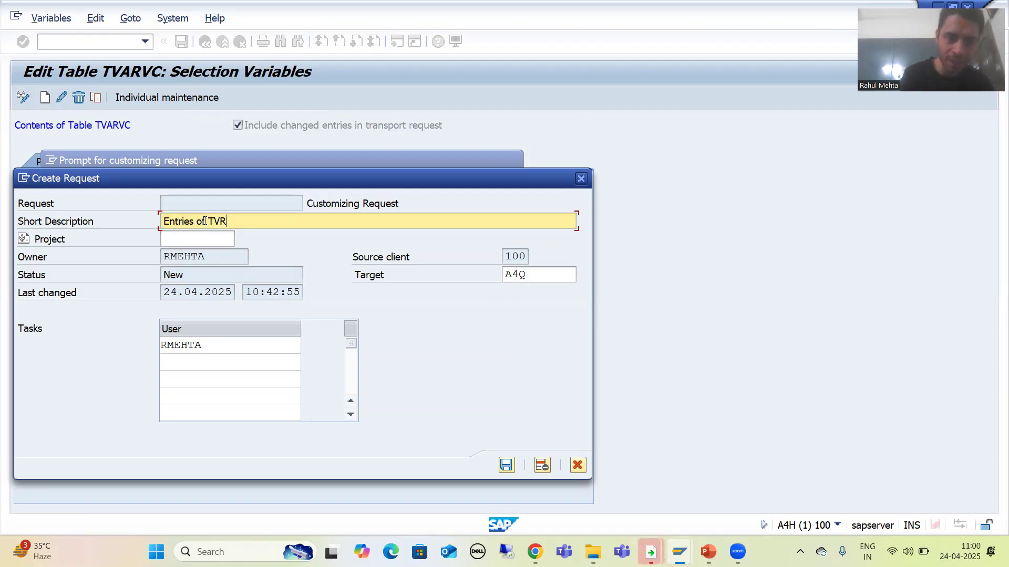
pyautogui.press('BackSpace')
pyautogui.write('ARVC')
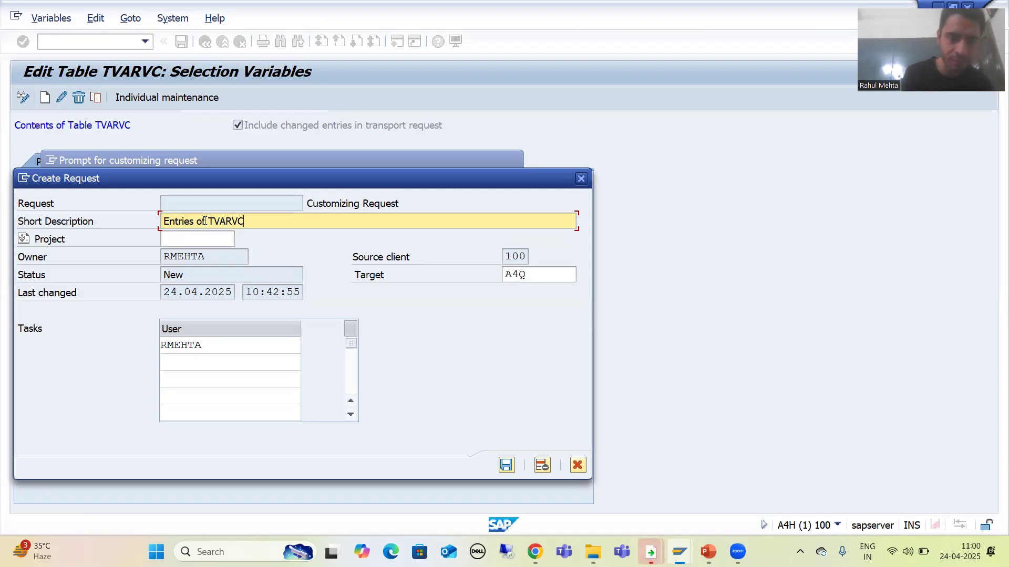
pyautogui.write(' Table')
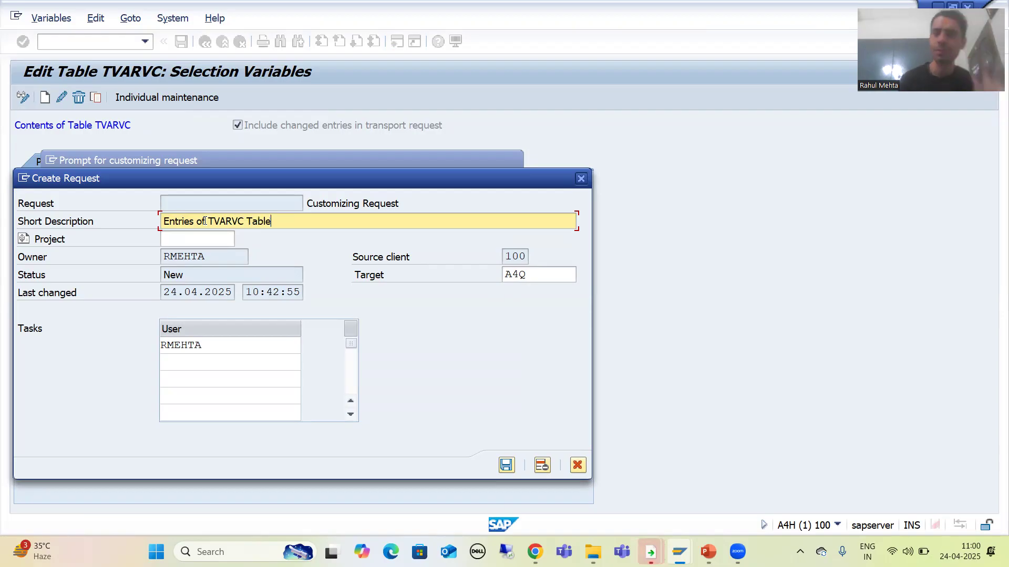
pyautogui.click(506, 465)
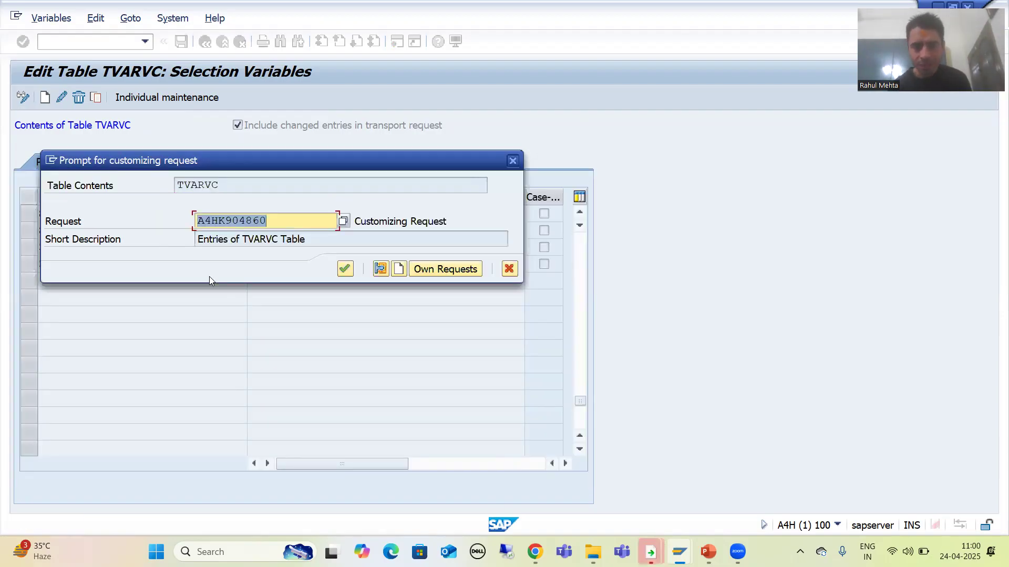
# Confirm the new customizing request for the TVARVC table contents to record the ZQUANTITY variable
pyautogui.moveTo(266, 221); pyautogui.dragTo(186, 220)
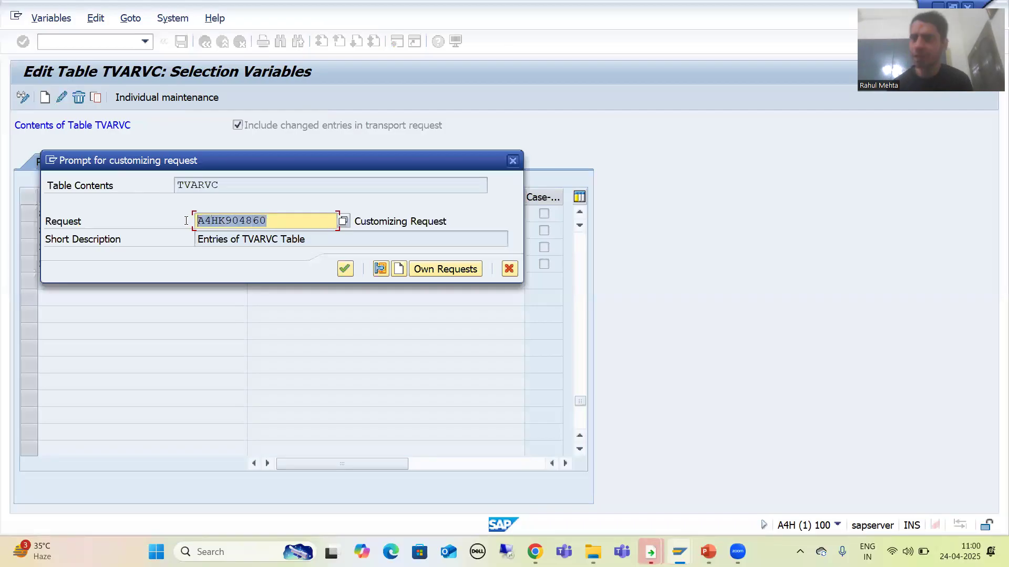
pyautogui.click(186, 221)
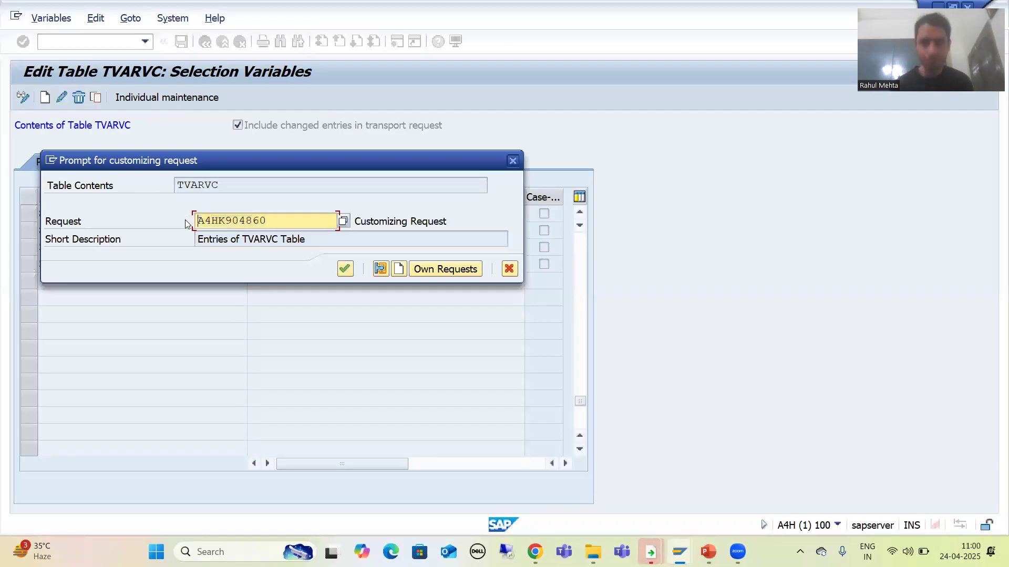
pyautogui.click(343, 270)
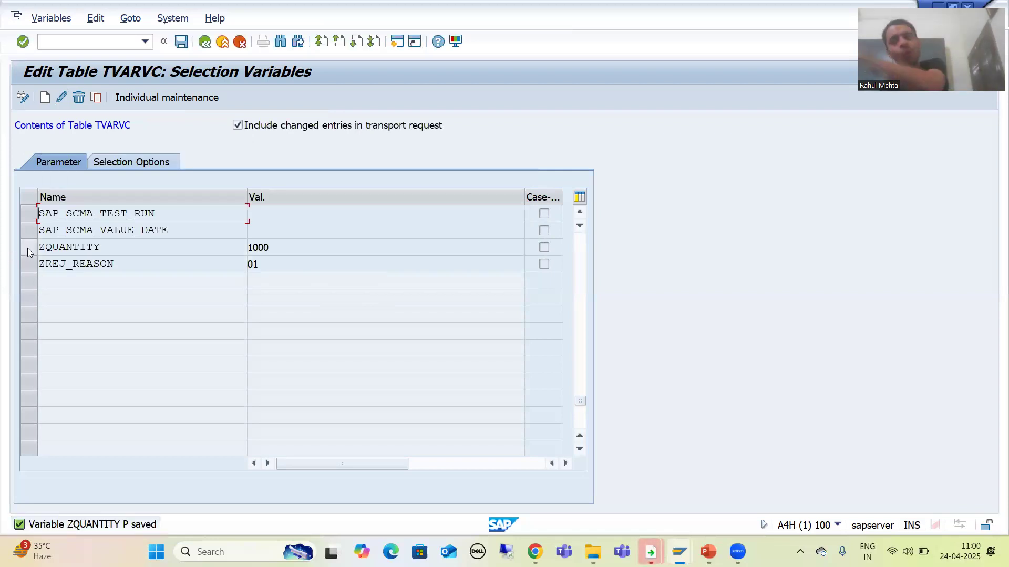
# Open transaction SE09 in a new session and expand the "Entries of TVARVC Table" request among the modifiable customizing requests
pyautogui.click(67, 42)
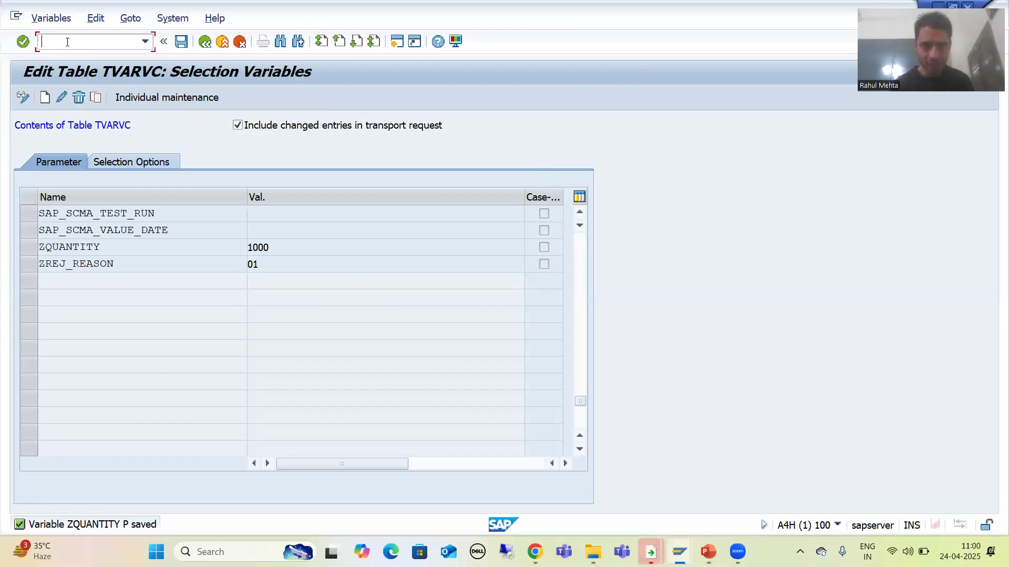
pyautogui.write('/ose09')
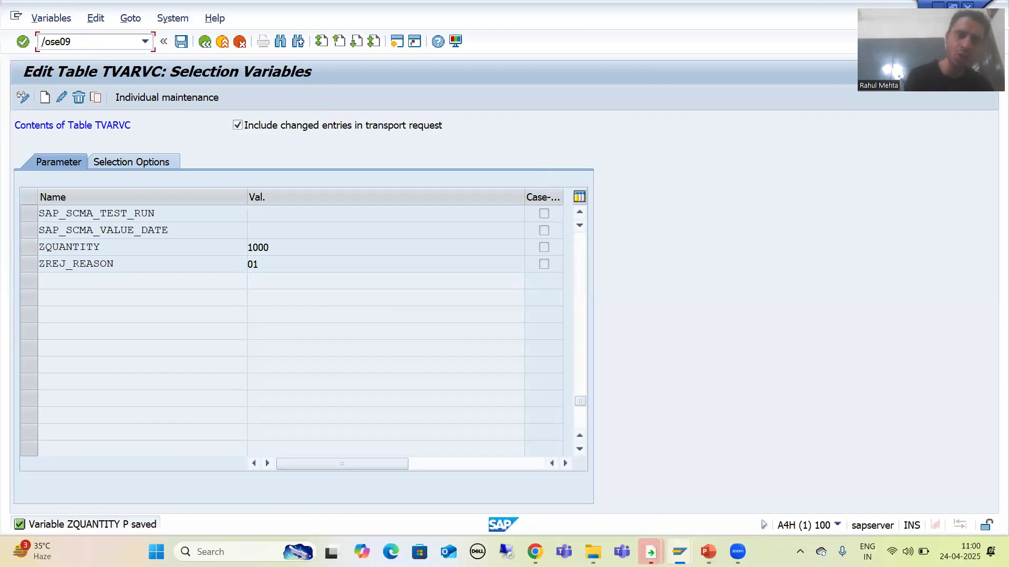
pyautogui.press('Return')
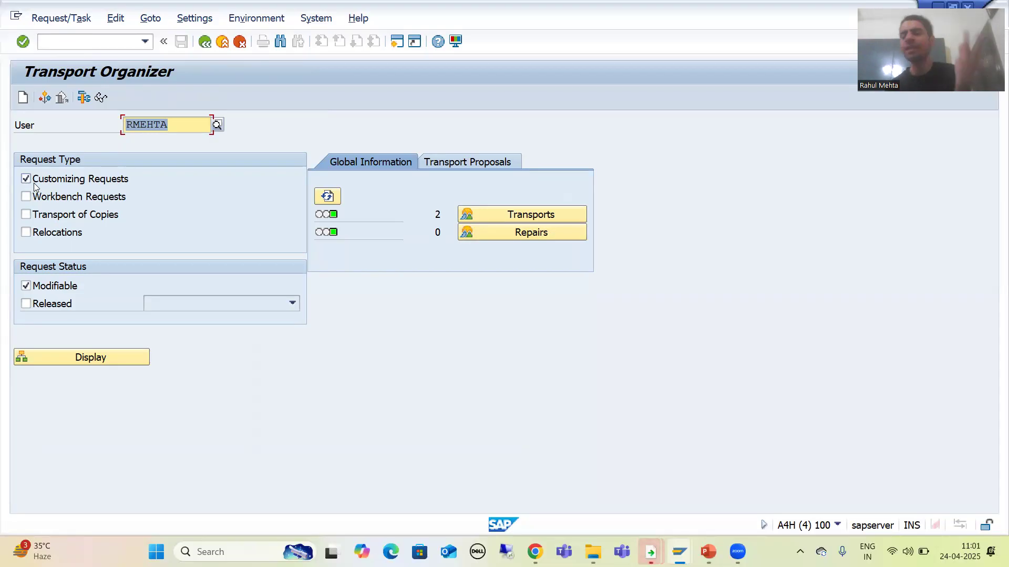
pyautogui.click(72, 359)
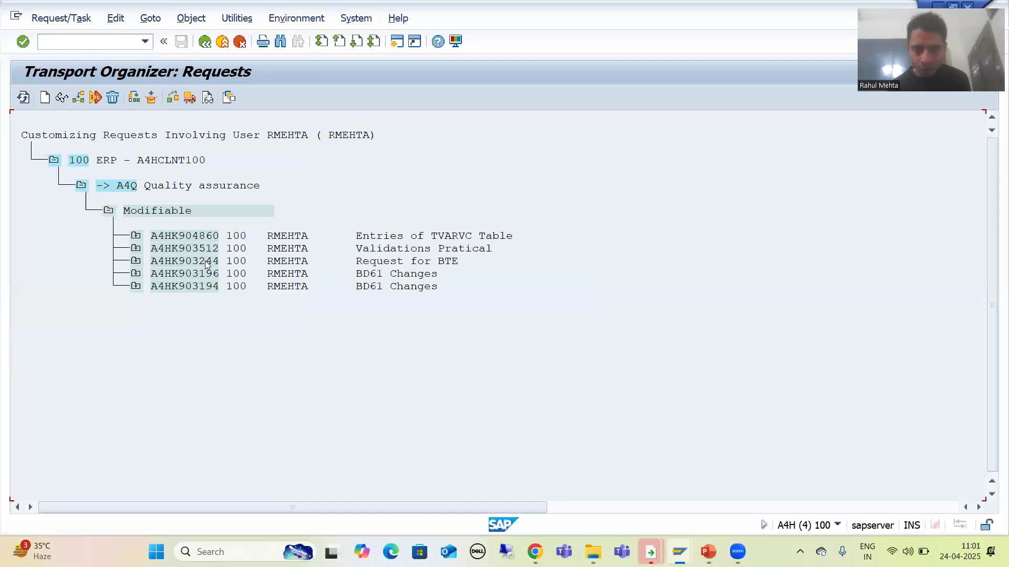
pyautogui.click(135, 238)
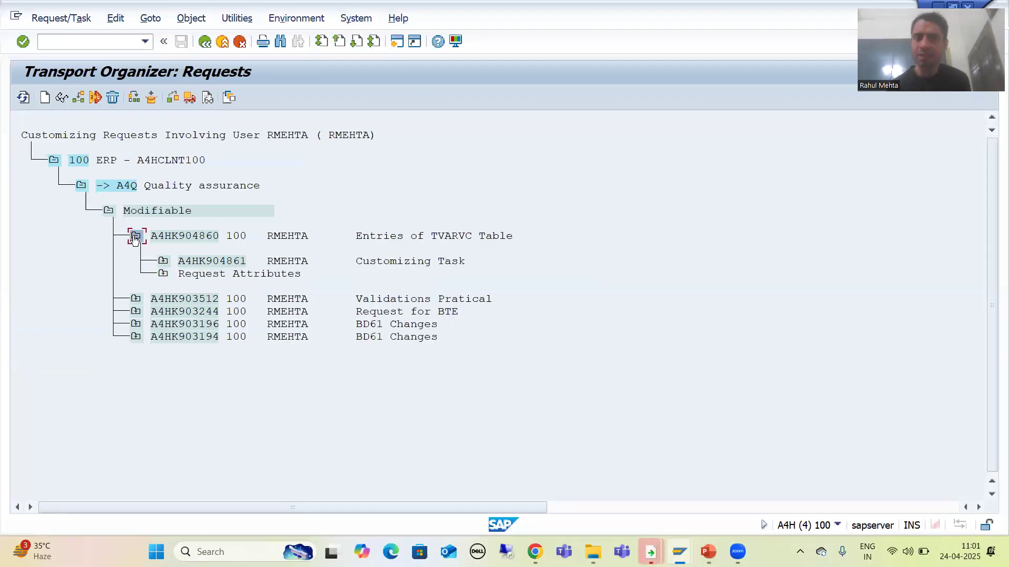
# Expand the customizing task's table contents down to the TVARVC entries and examine the recorded variable key
pyautogui.click(163, 265)
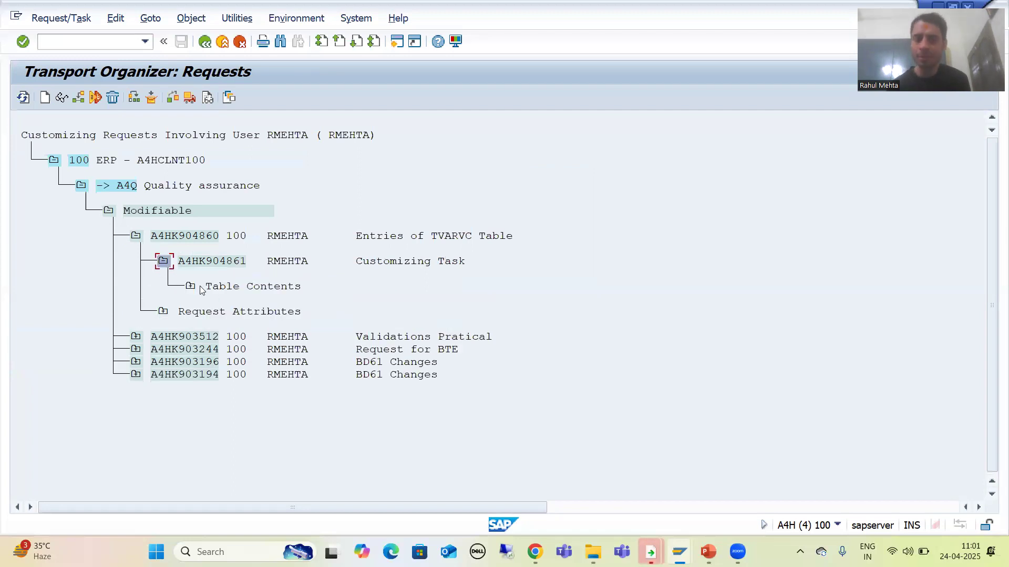
pyautogui.click(190, 288)
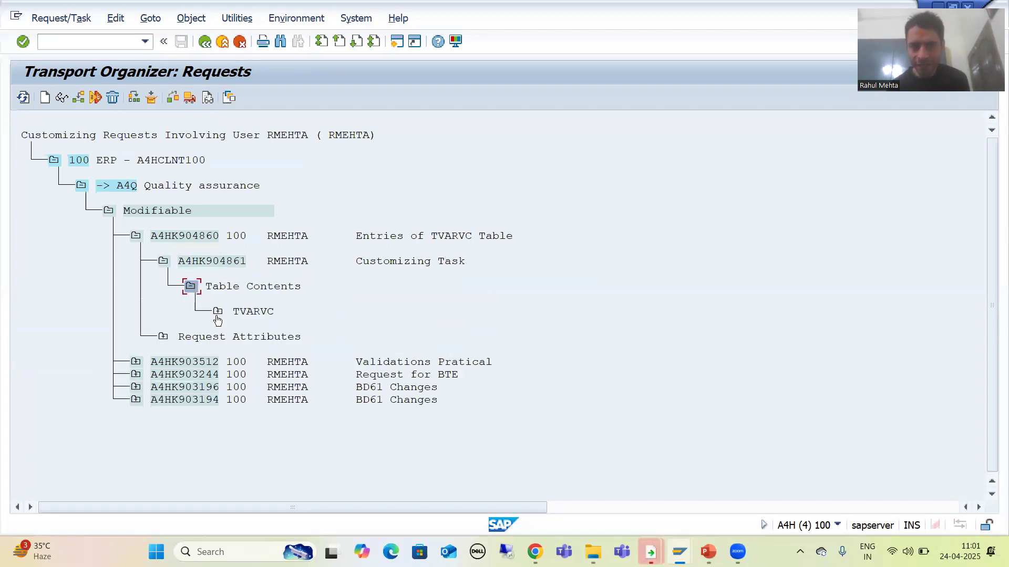
pyautogui.click(217, 313)
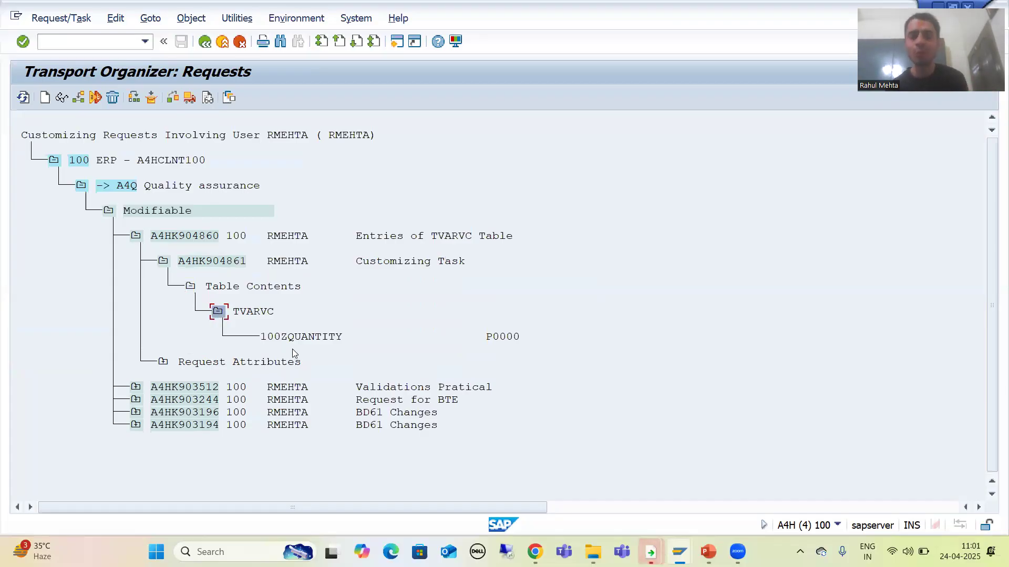
pyautogui.moveTo(284, 343); pyautogui.dragTo(346, 339)
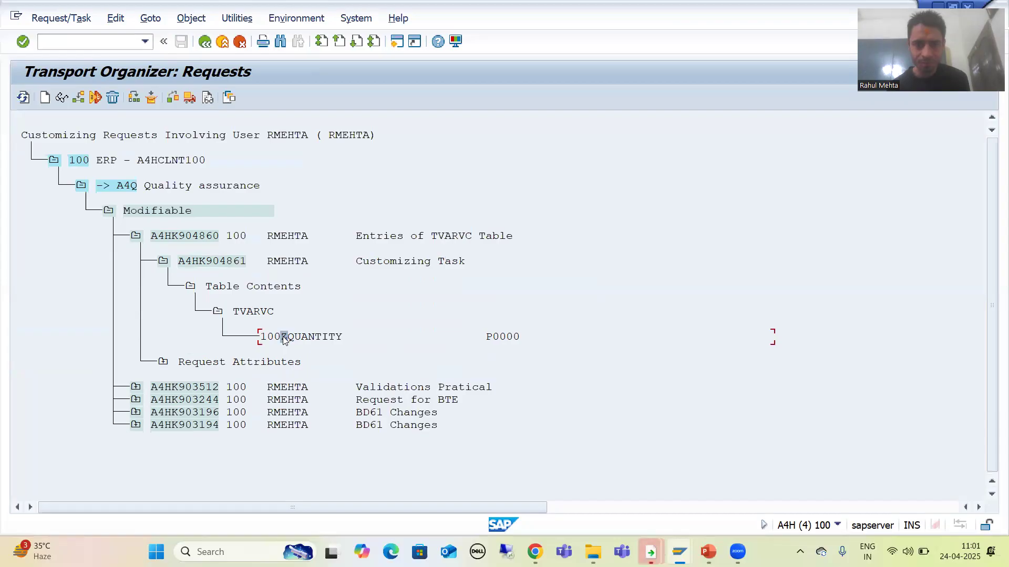
# Open the customizing task in change mode and display the table keys recorded for the TVARVC object
pyautogui.click(226, 261)
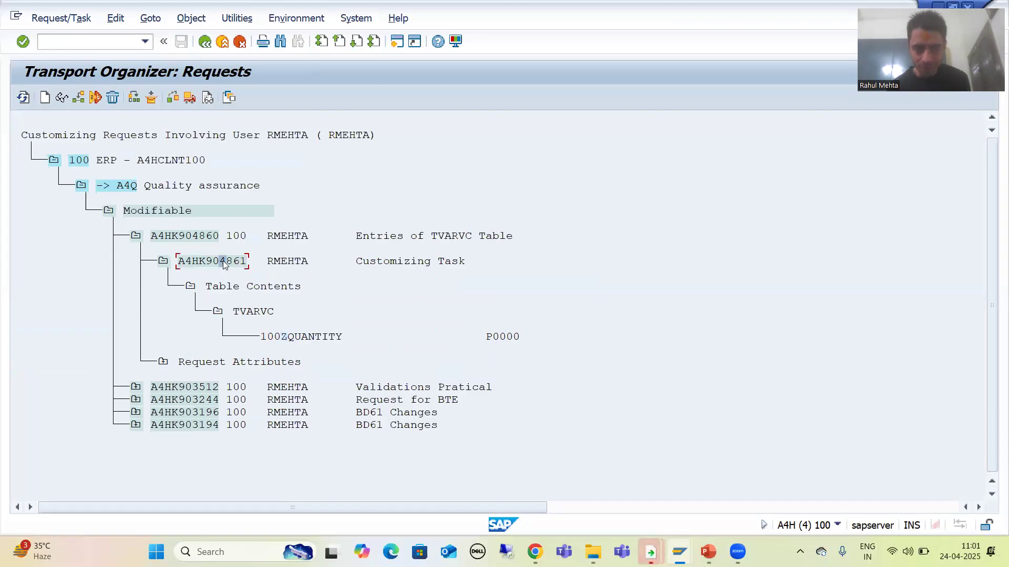
pyautogui.doubleClick(222, 261)
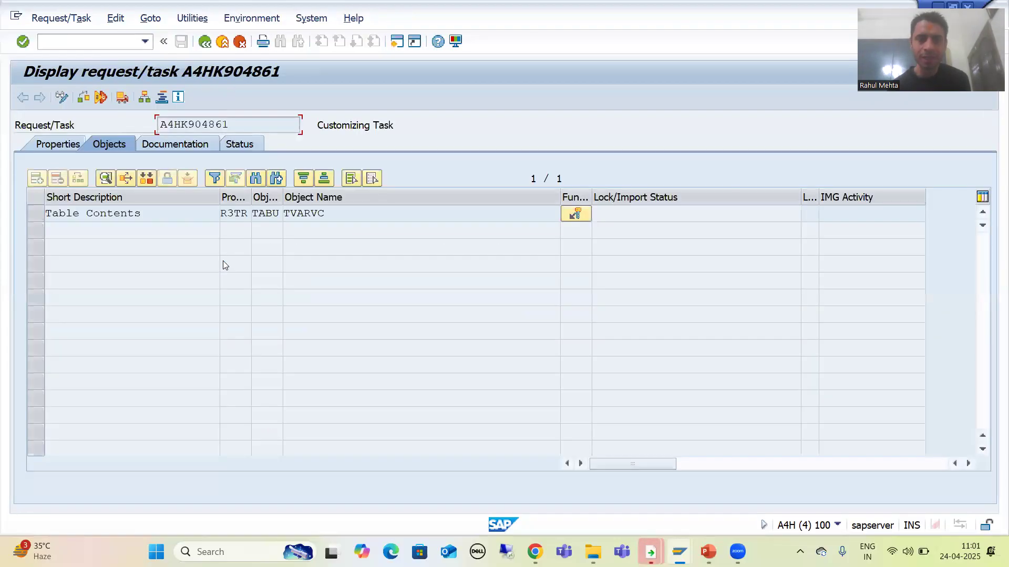
pyautogui.click(37, 213)
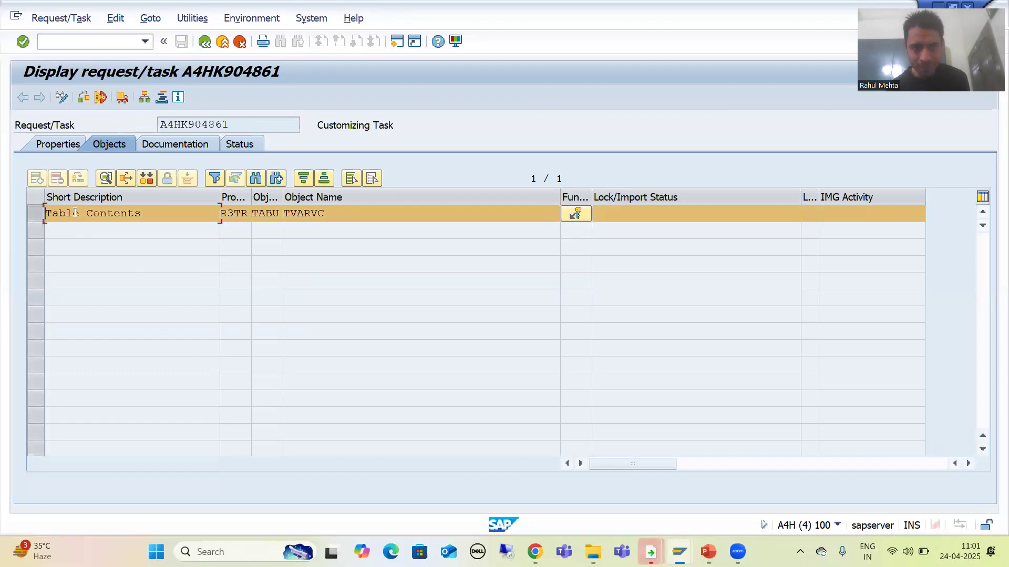
pyautogui.click(61, 97)
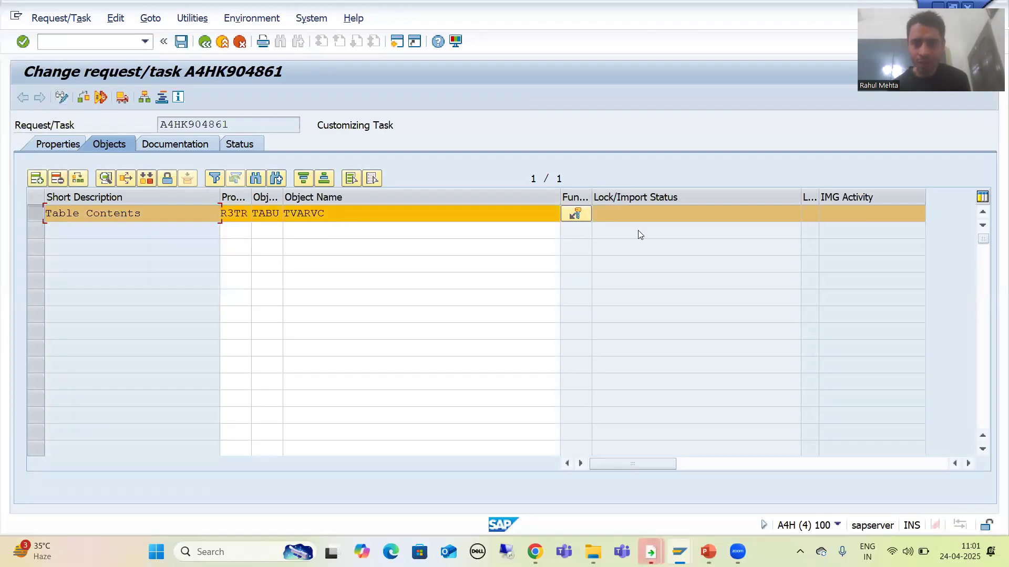
pyautogui.click(577, 214)
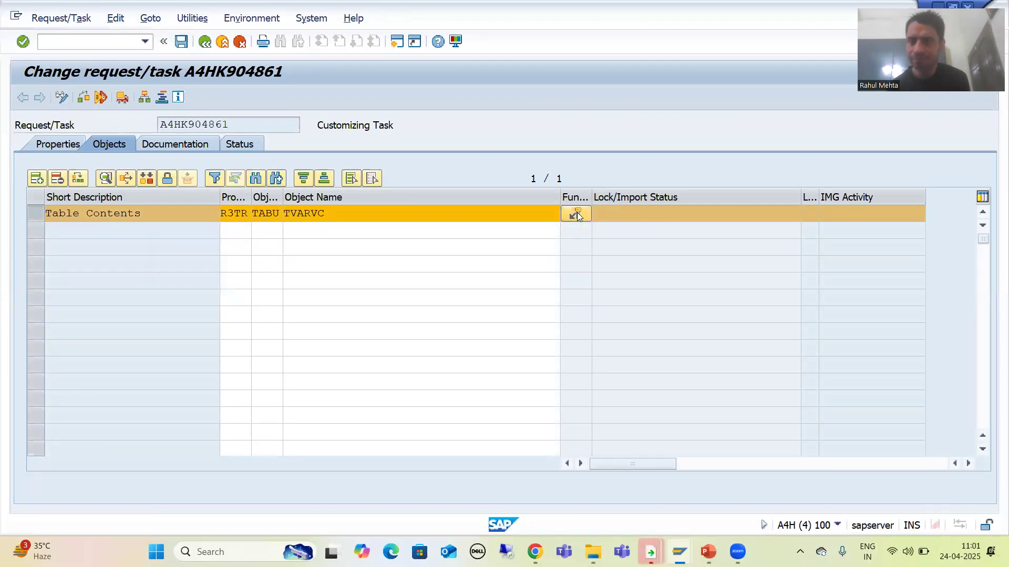
pyautogui.click(314, 252)
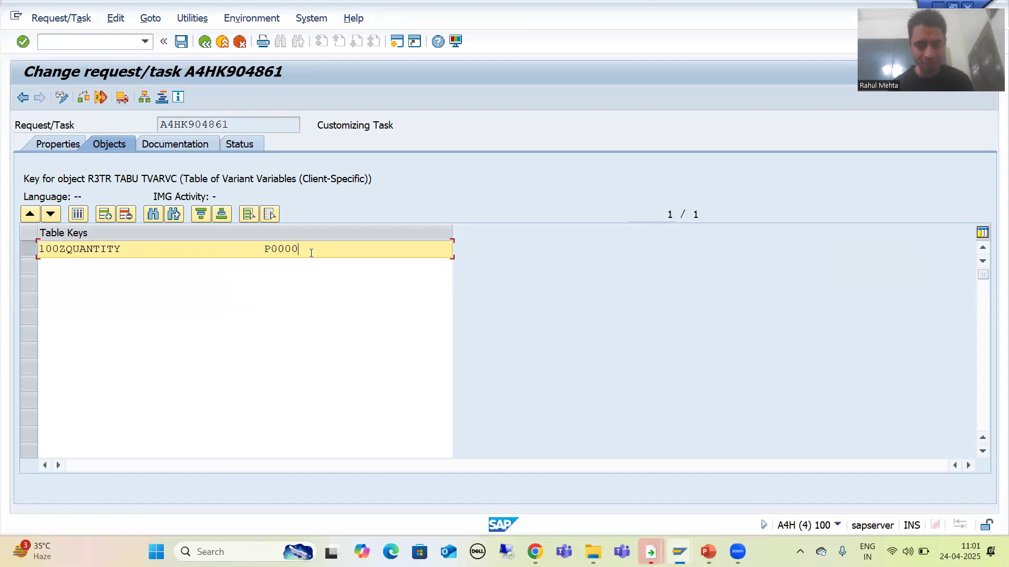
# Open the ZVALID_USERS selection option of TVARVC for editing and try to save it into the "Entries of TVARVC Table" request
pyautogui.press('F3')
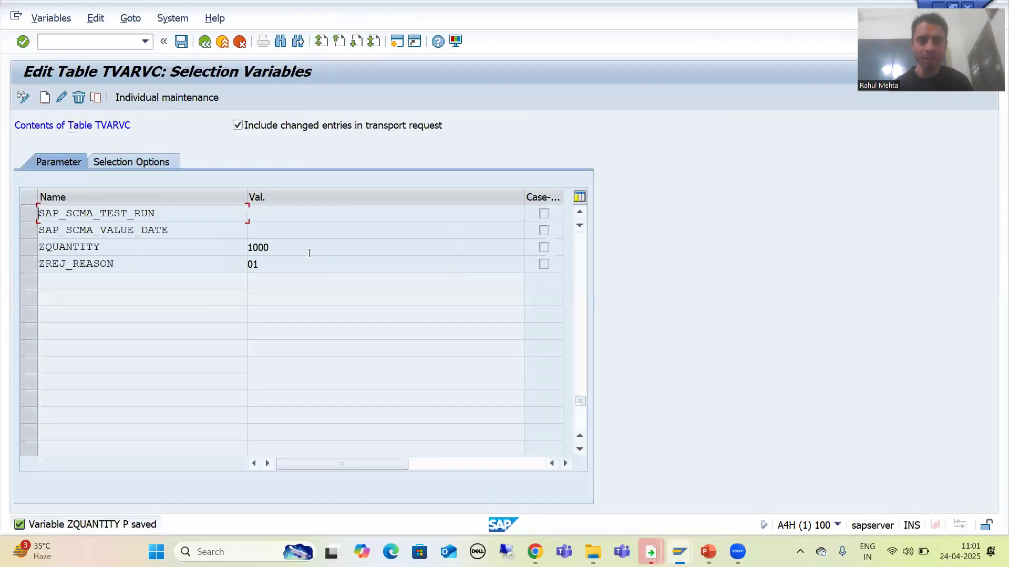
pyautogui.click(146, 166)
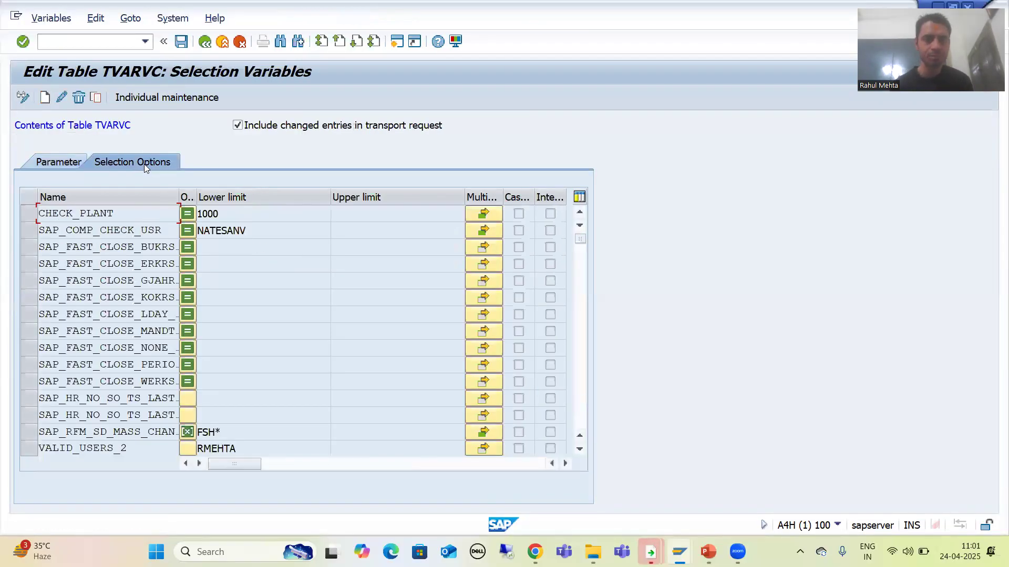
pyautogui.scroll(-3, 202, 374)
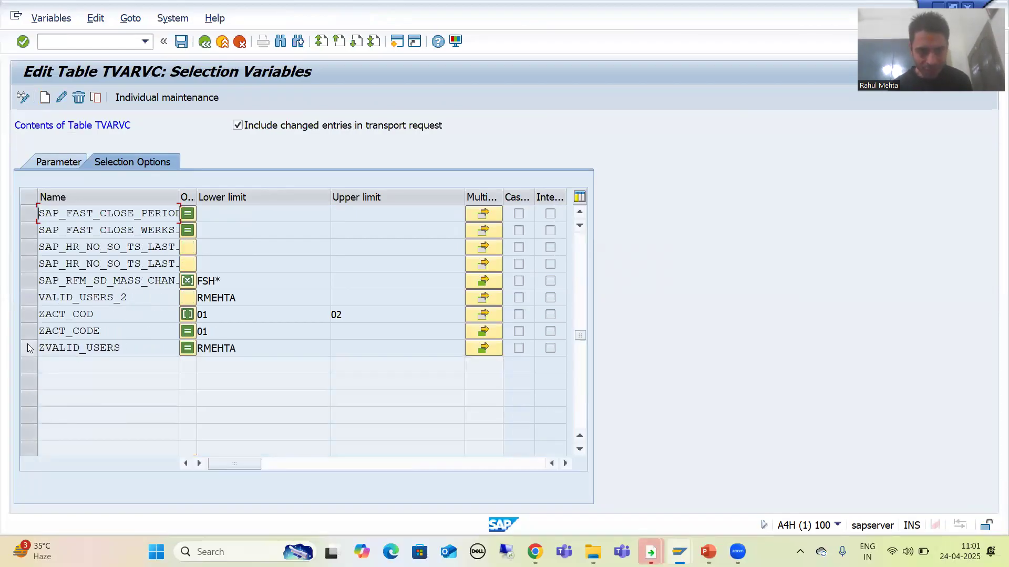
pyautogui.click(28, 348)
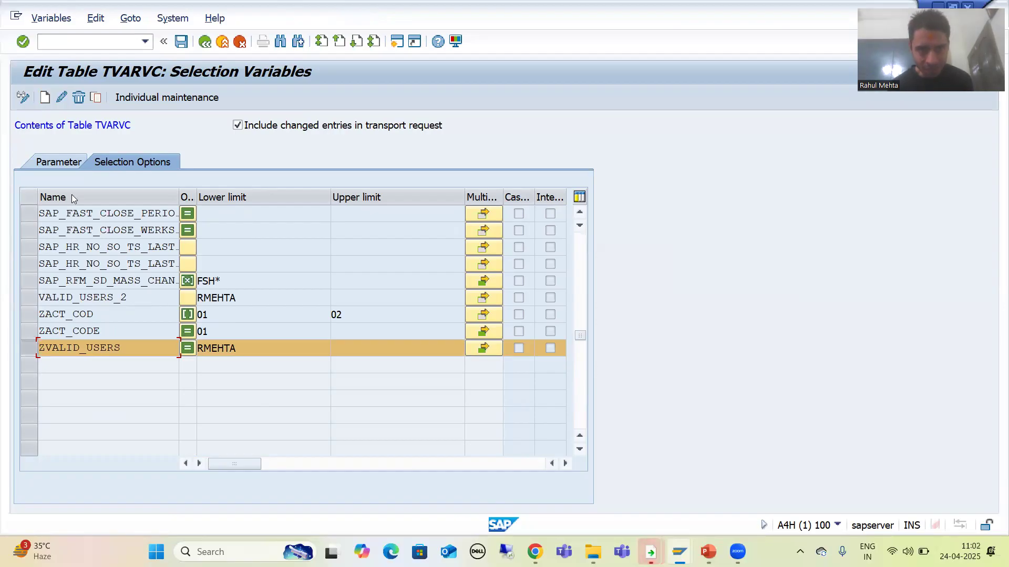
pyautogui.click(61, 98)
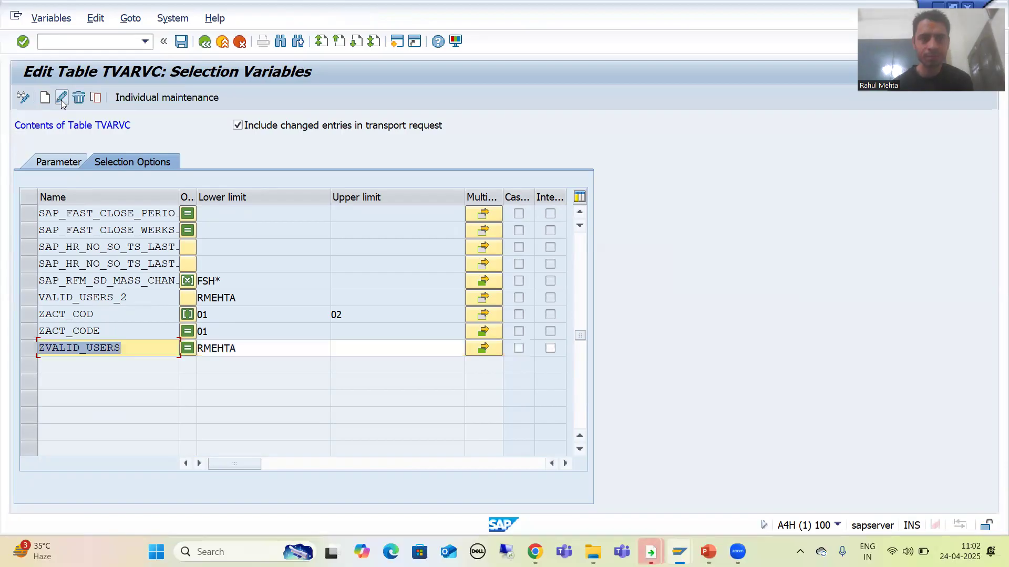
pyautogui.click(31, 348)
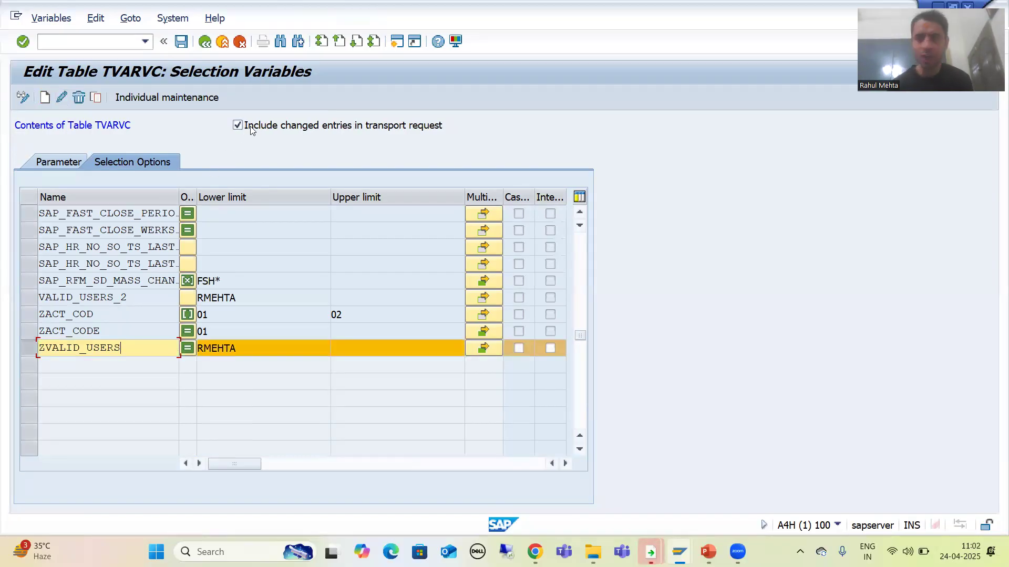
pyautogui.click(180, 55)
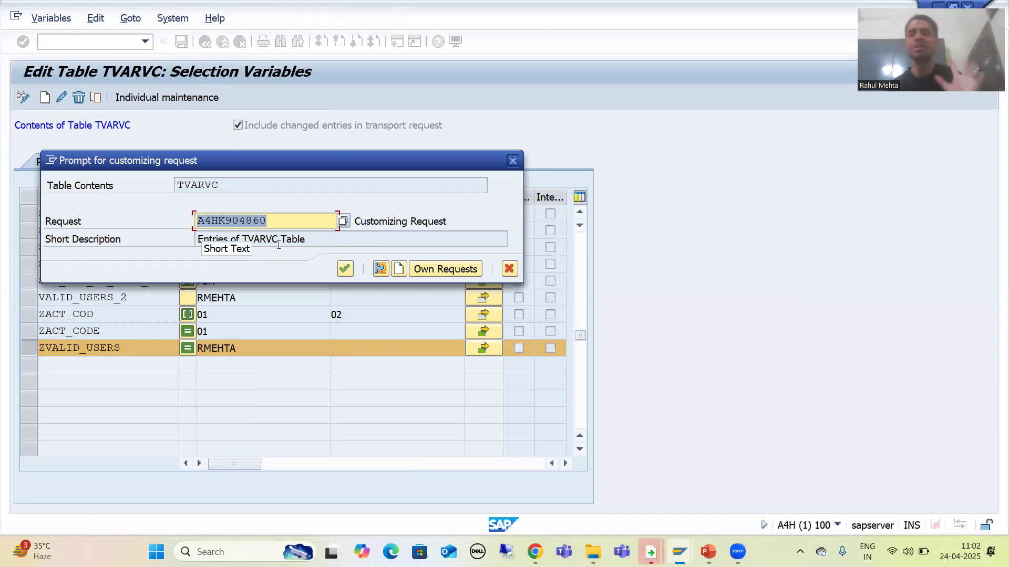
pyautogui.click(344, 270)
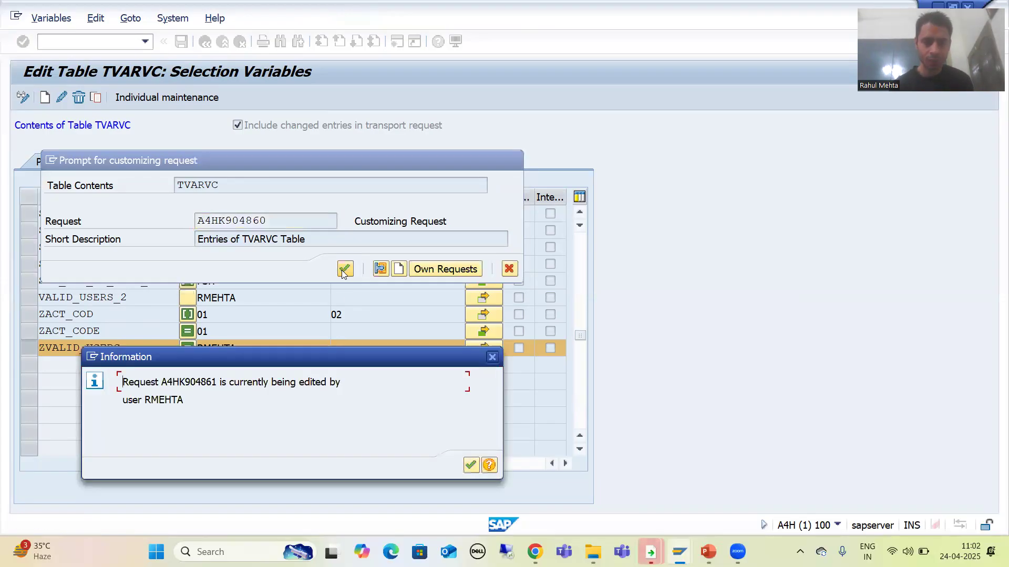
# Switch to the session with the open customizing task and exit its change mode back to the Transport Organizer request list
pyautogui.click(650, 551)
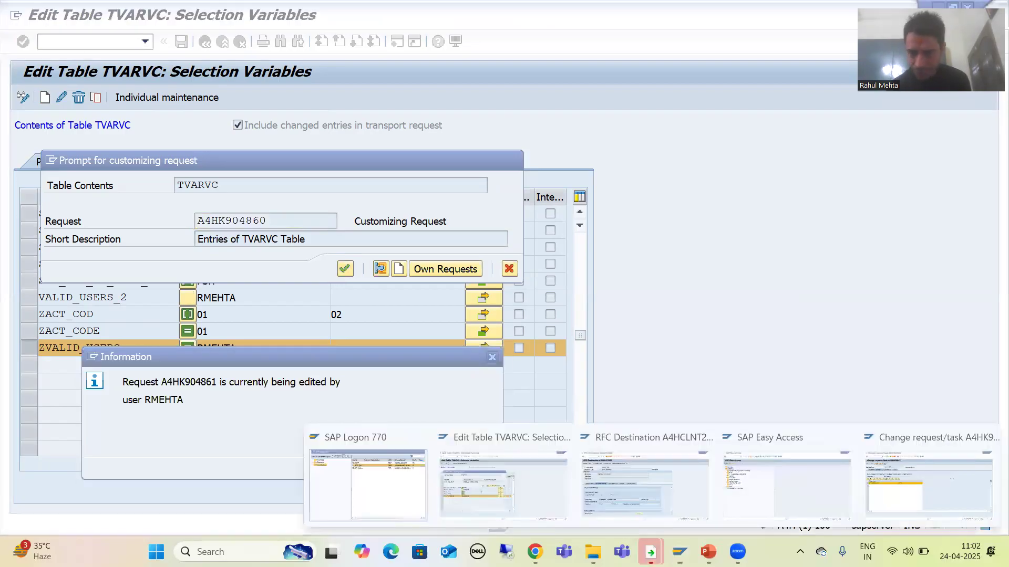
pyautogui.click(485, 496)
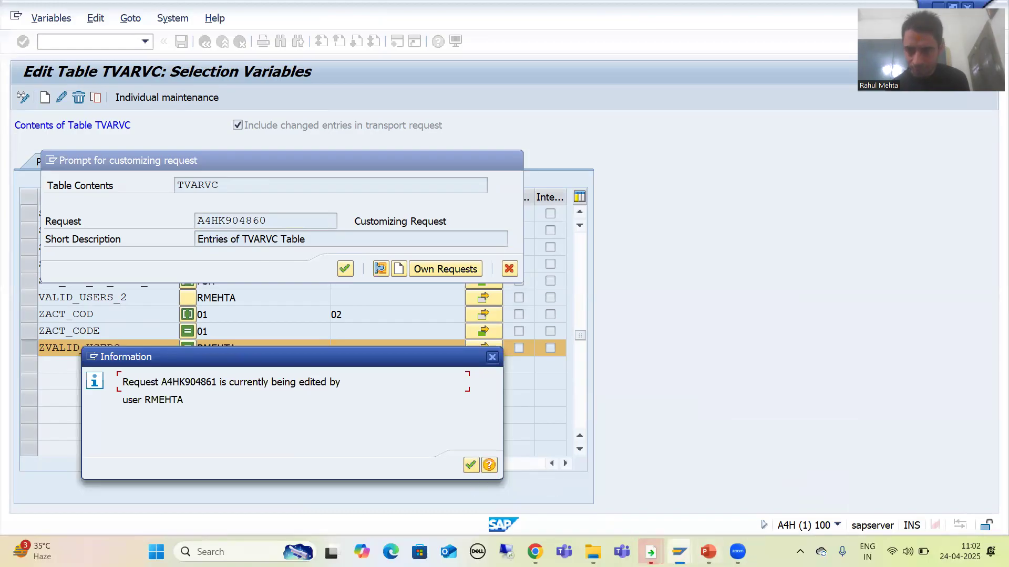
pyautogui.click(680, 549)
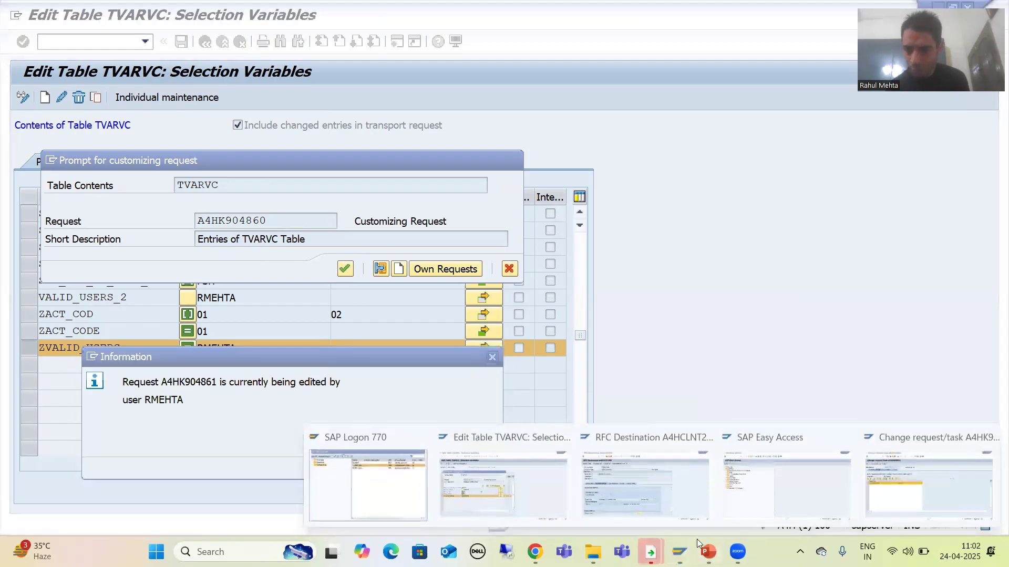
pyautogui.click(916, 488)
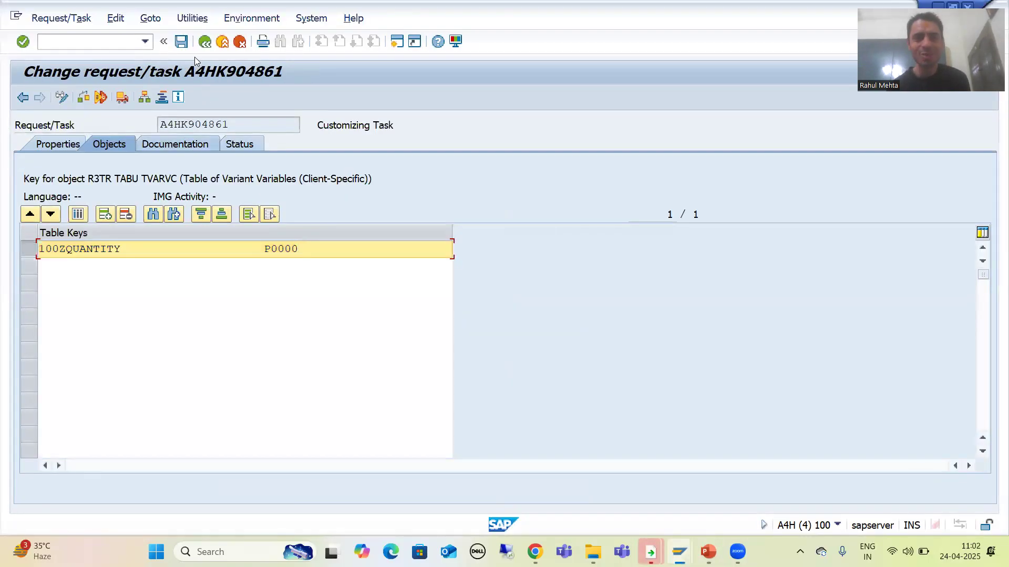
pyautogui.press('F3')
pyautogui.click(204, 42)
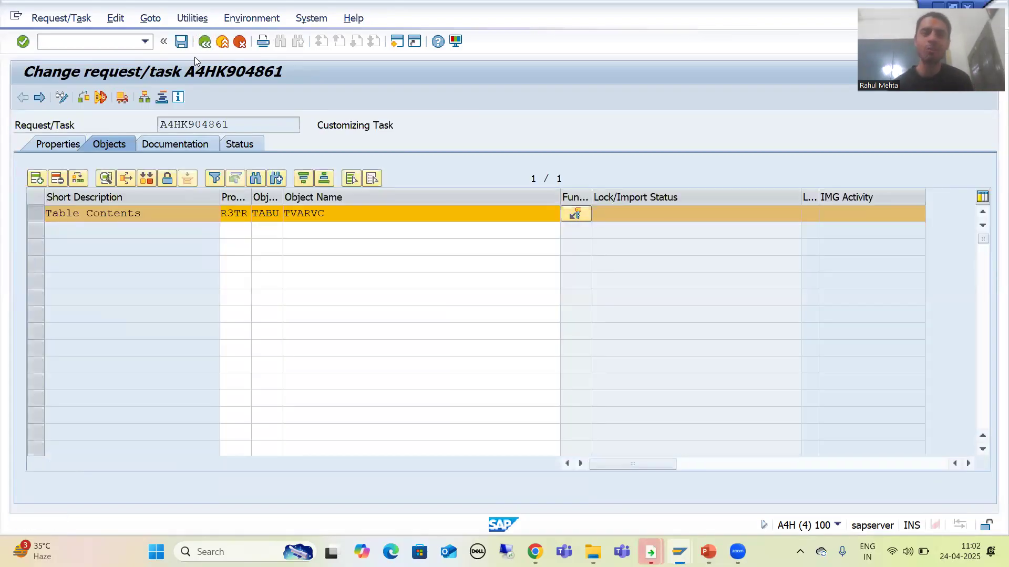
pyautogui.click(335, 294)
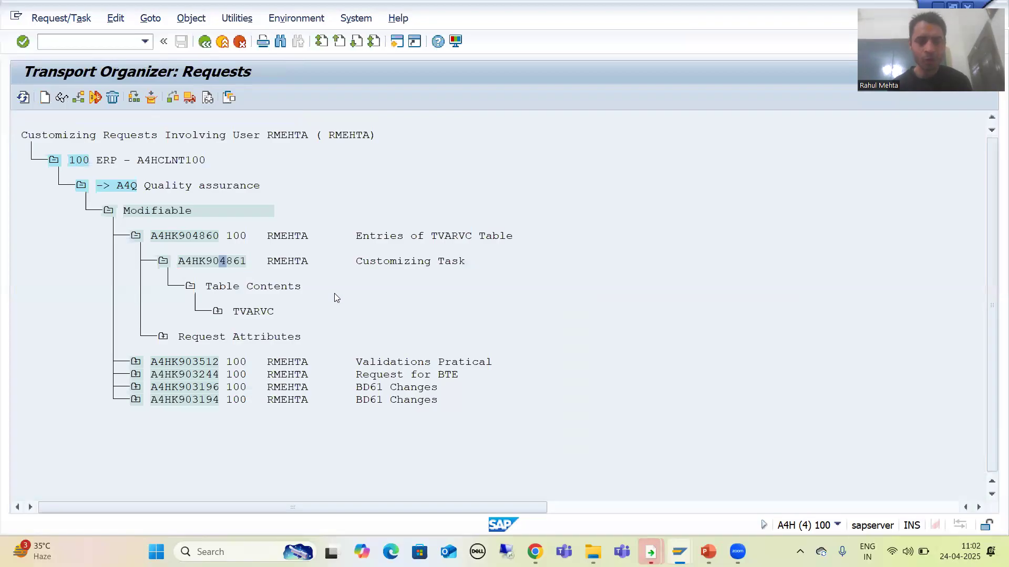
# Dismiss the information message in the TVARVC session and confirm the "Entries of TVARVC Table" request for ZVALID_USERS again
pyautogui.hotkey('alt', 'Tab')
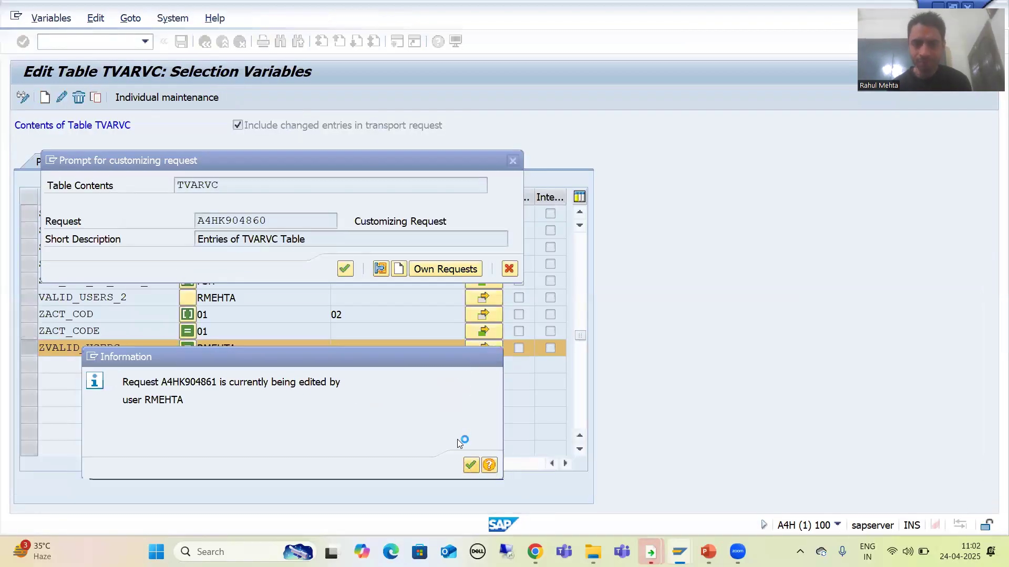
pyautogui.press('Return')
pyautogui.click(344, 269)
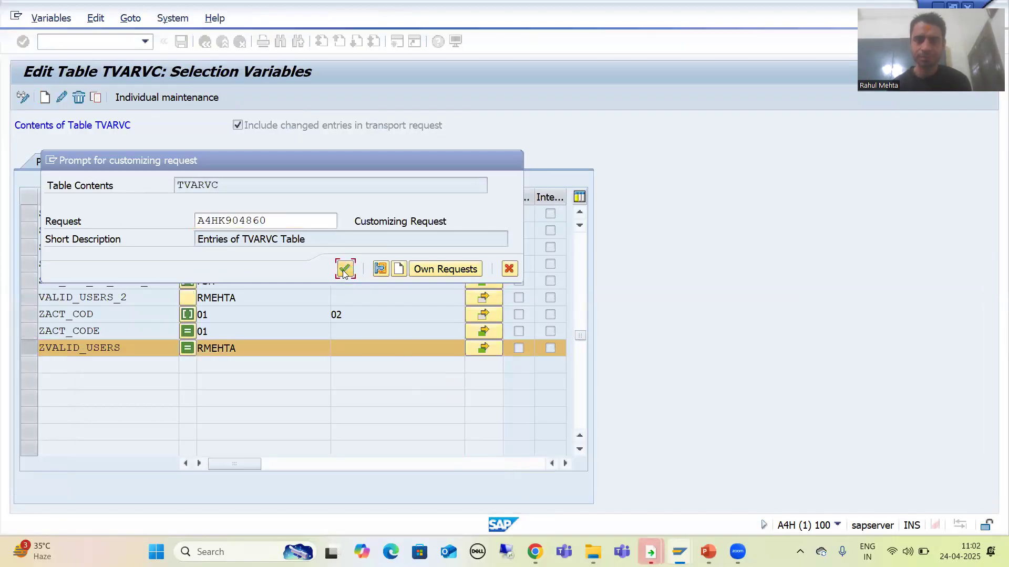
# Refresh the Transport Organizer request list and expand TVARVC under the customizing task to examine the ZVALID_USERS entries
pyautogui.hotkey('alt', 'Tab')
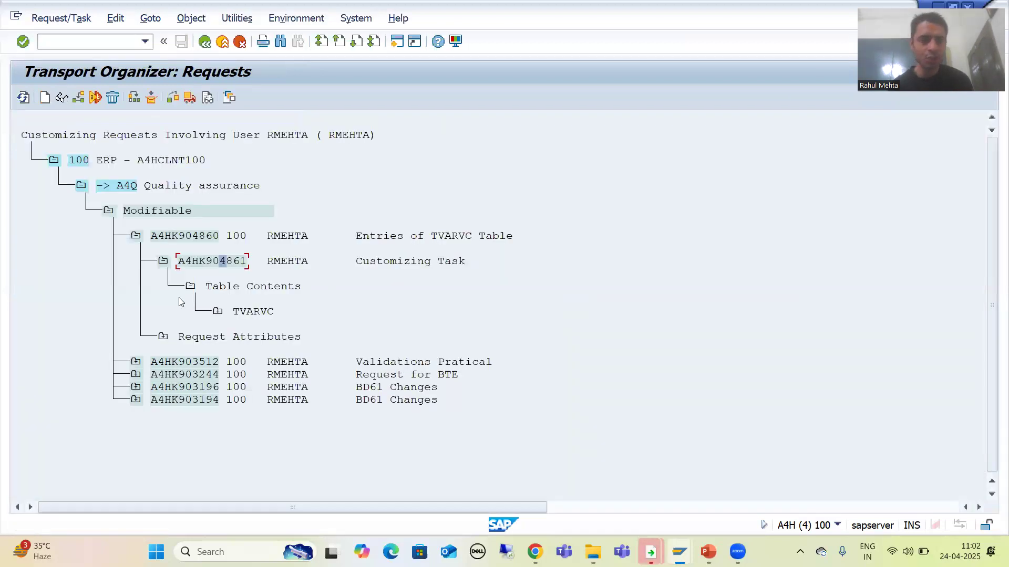
pyautogui.click(23, 99)
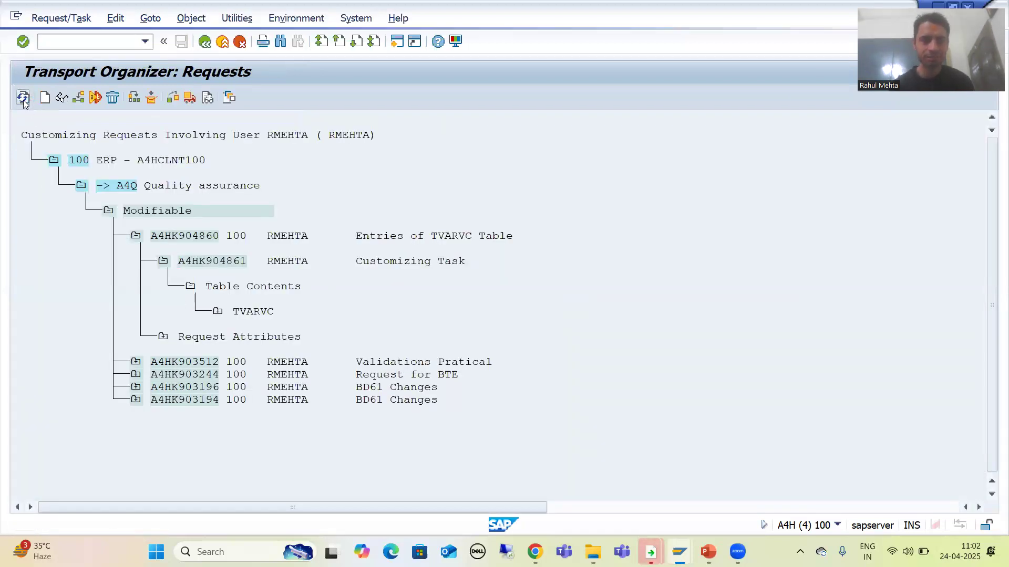
pyautogui.click(217, 312)
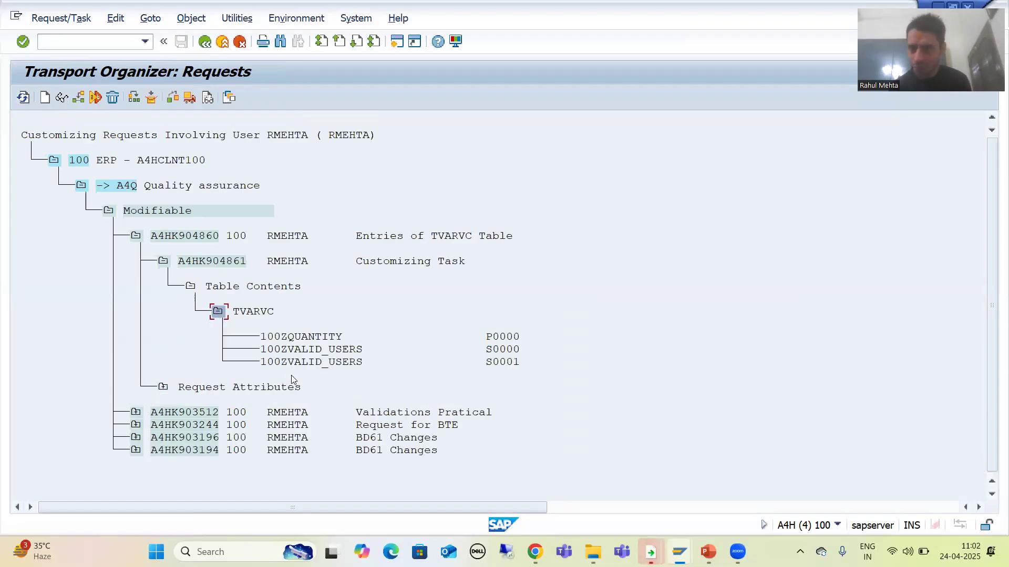
pyautogui.moveTo(283, 349); pyautogui.dragTo(360, 351)
pyautogui.click(346, 350)
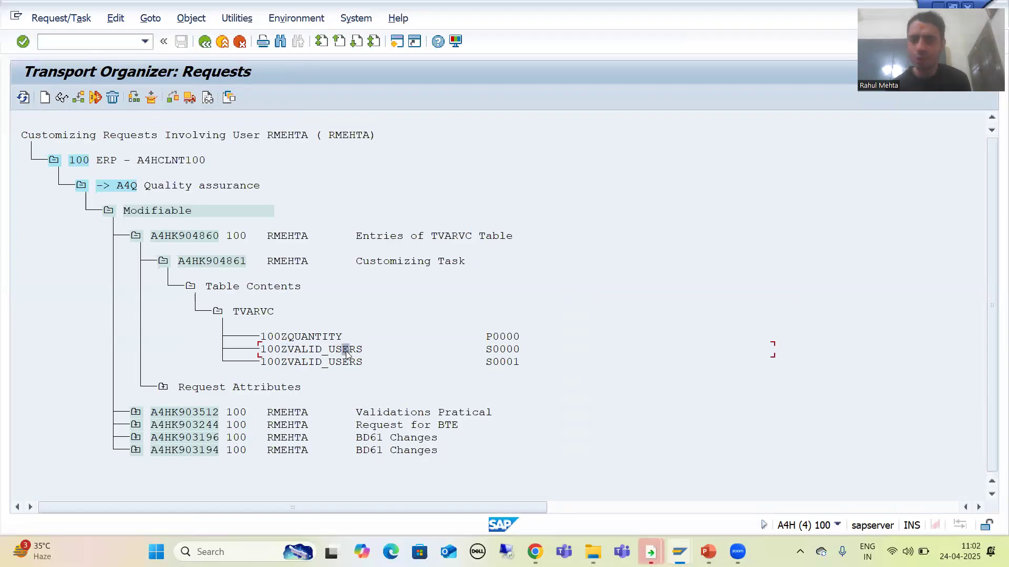
pyautogui.click(345, 362)
pyautogui.click(498, 350)
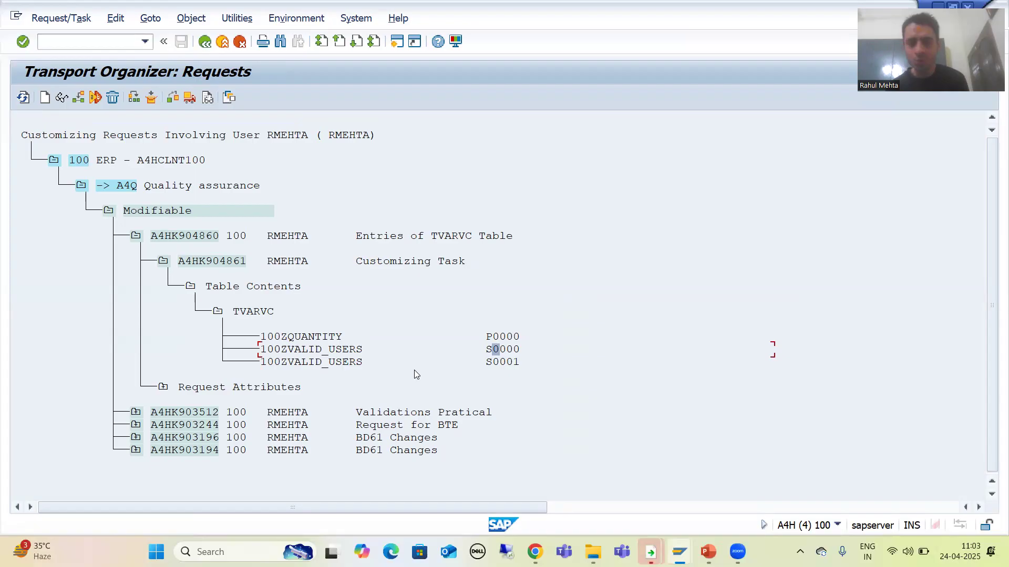
# Display the customizing task's objects and examine the TVARVC table keys for ZQUANTITY and ZVALID_USERS
pyautogui.click(222, 264)
pyautogui.doubleClick(221, 264)
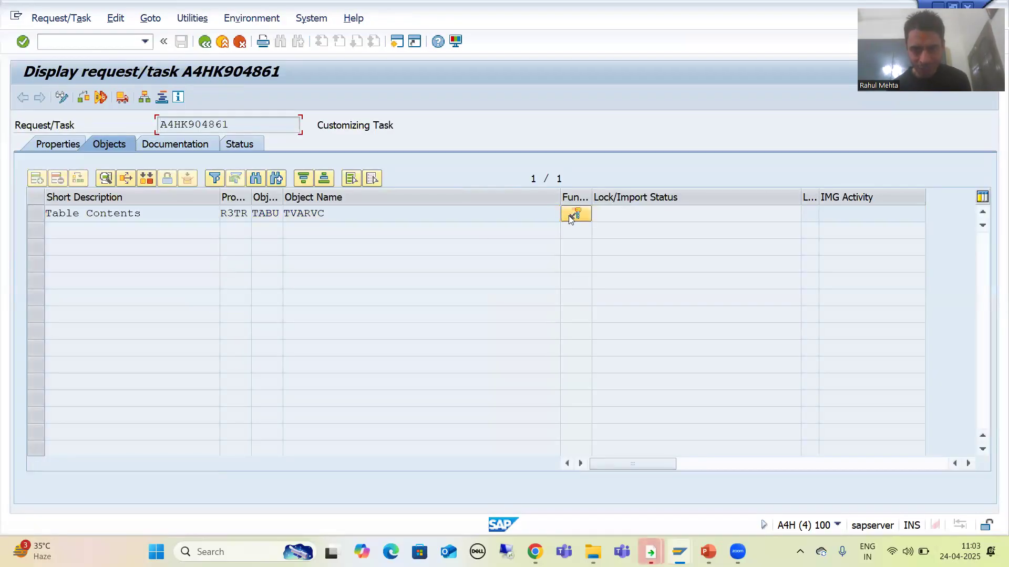
pyautogui.click(573, 214)
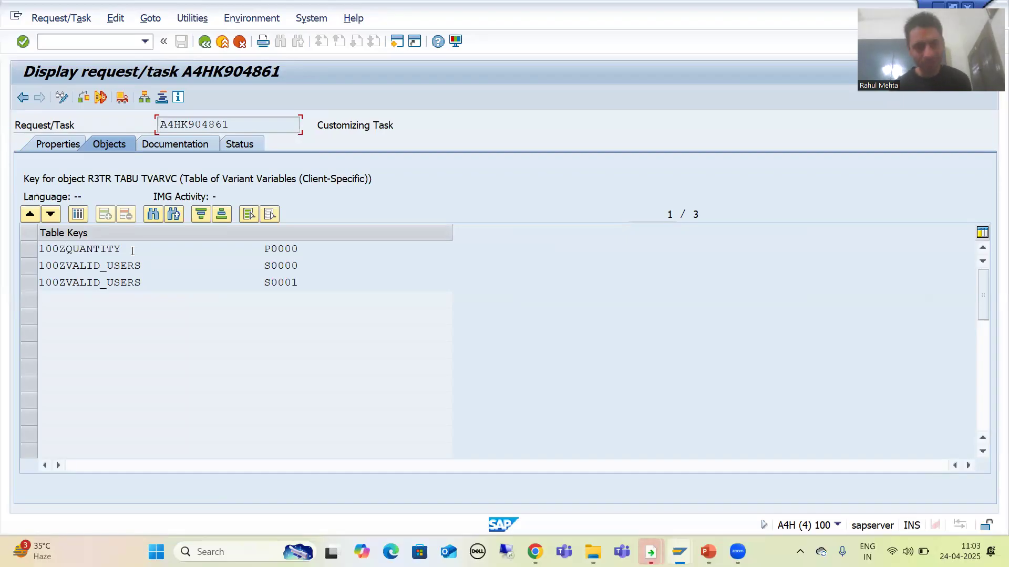
pyautogui.moveTo(128, 249); pyautogui.dragTo(61, 249)
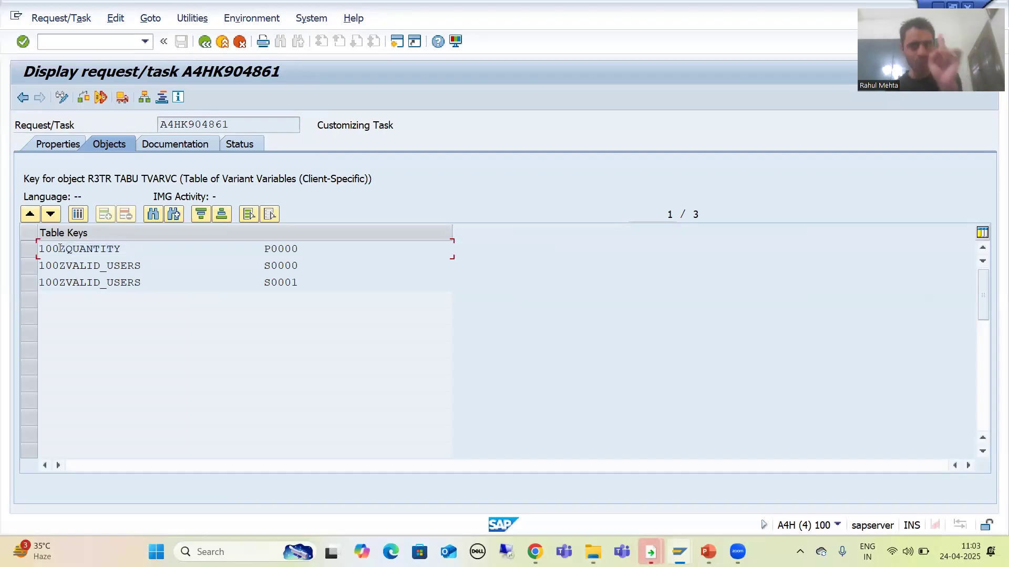
pyautogui.click(98, 282)
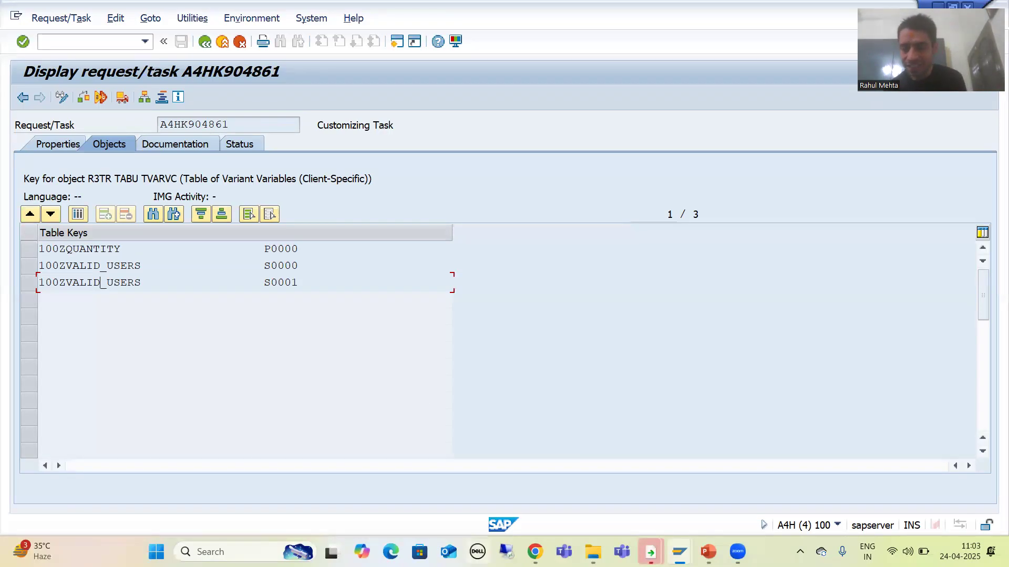
pyautogui.moveTo(678, 552)
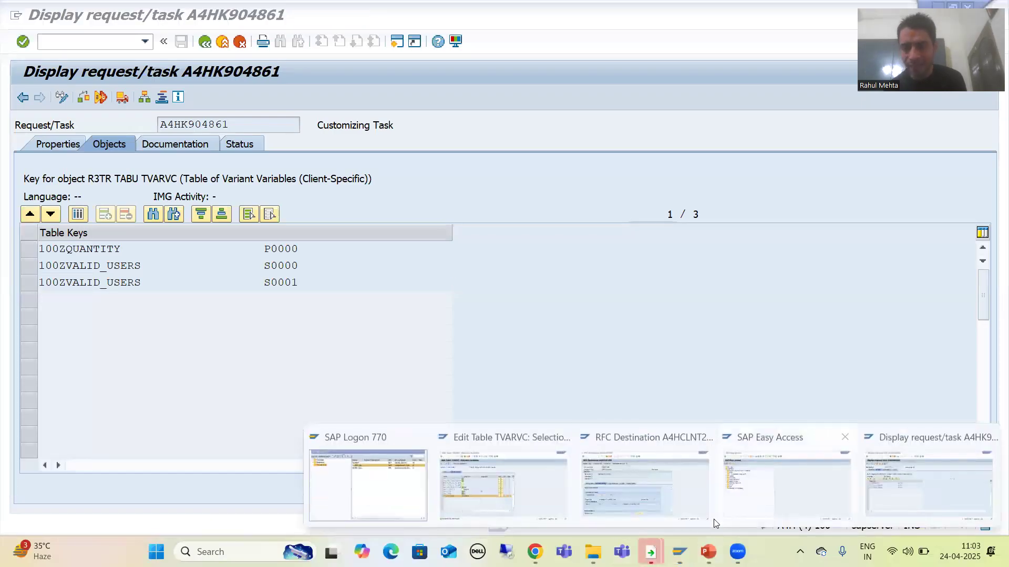
pyautogui.click(771, 491)
pyautogui.write('se11')
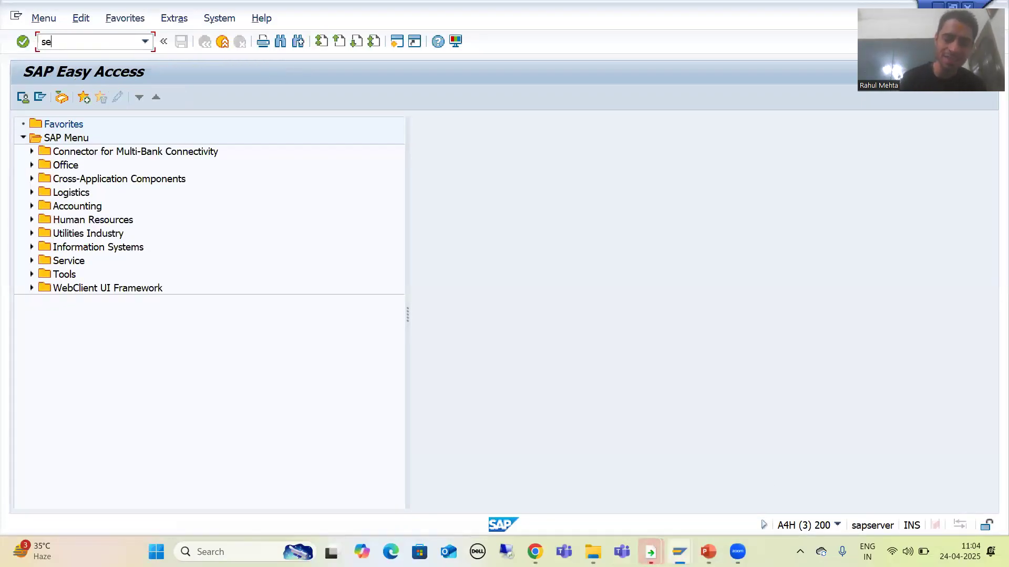
pyautogui.press('BackSpace')
pyautogui.press('BackSpace')
pyautogui.press('BackSpace')
pyautogui.press('BackSpace')
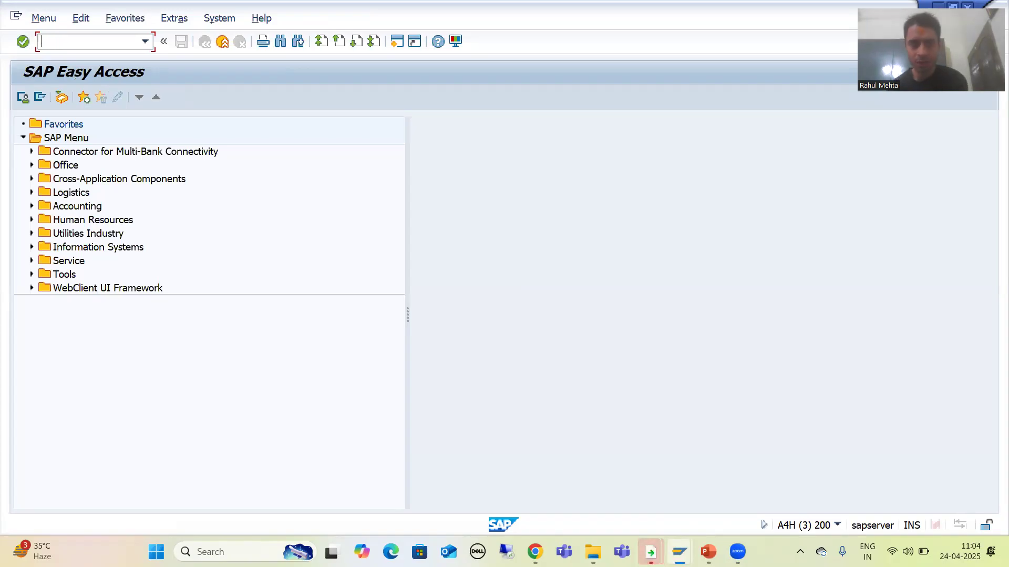
# Switch to the TVARVC session, open an additional client 100 session and start transaction SE11 in it
pyautogui.moveTo(678, 552)
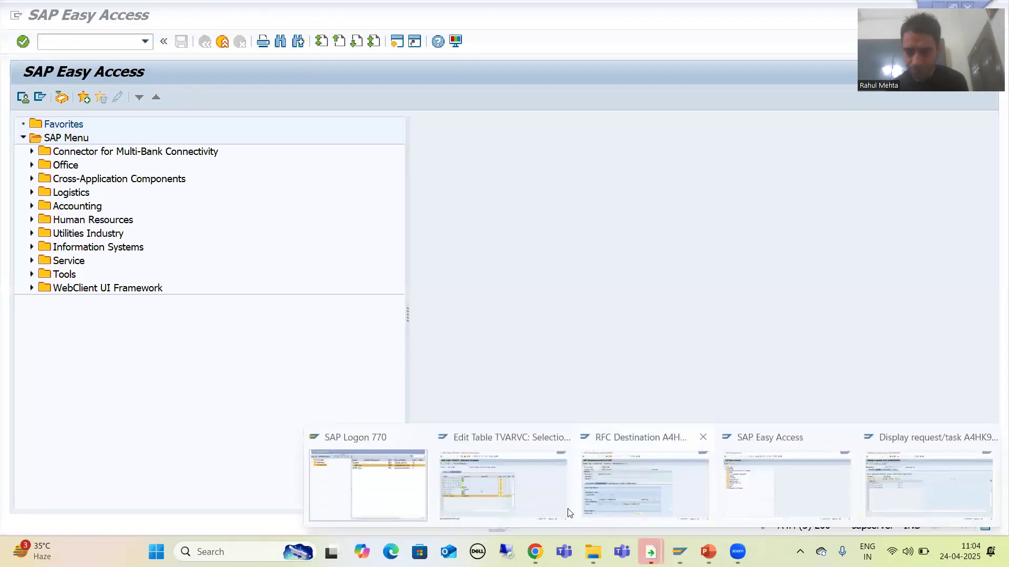
pyautogui.click(525, 491)
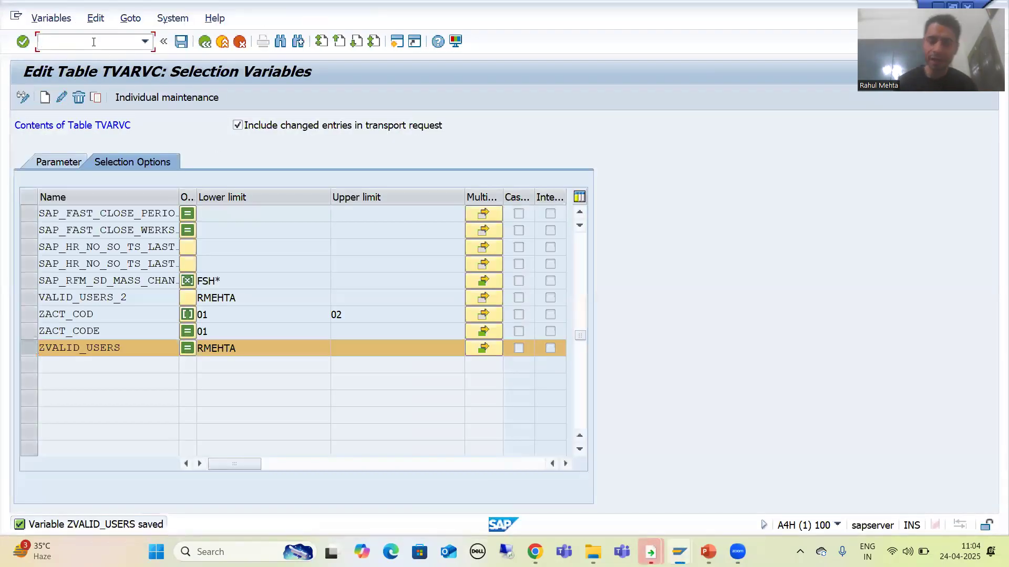
pyautogui.write('/os11')
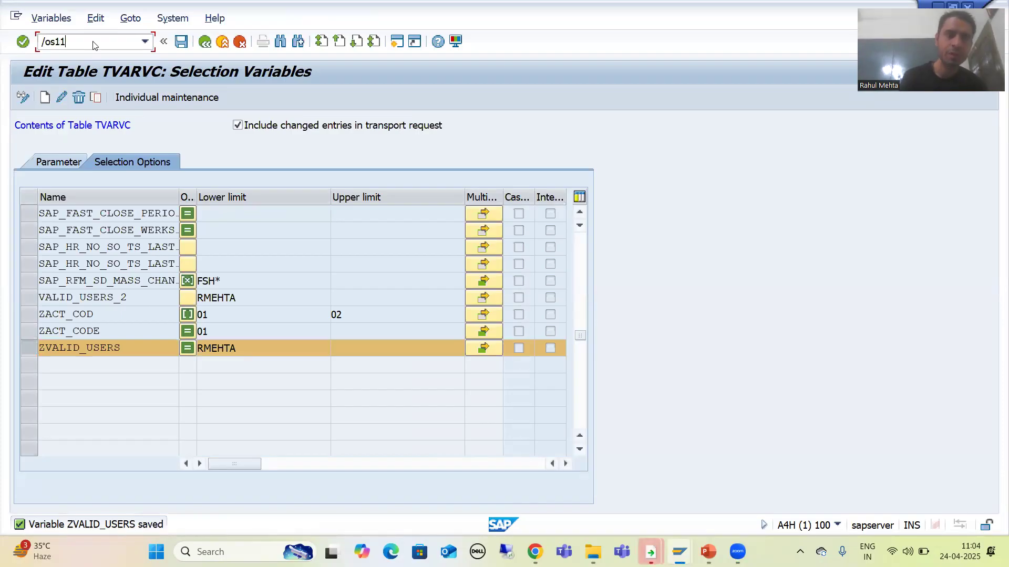
pyautogui.press('Return')
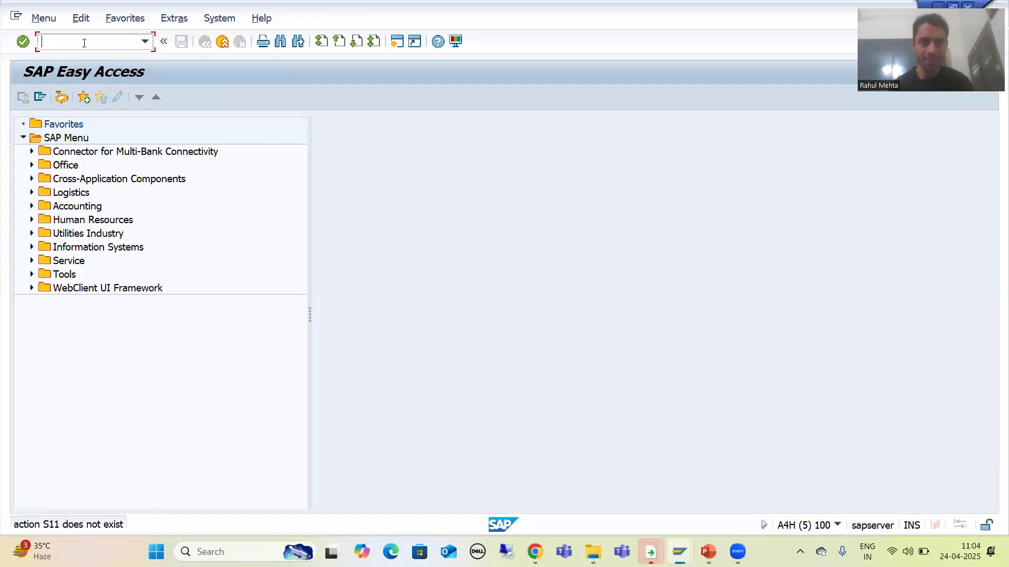
pyautogui.write('se11')
pyautogui.press('Return')
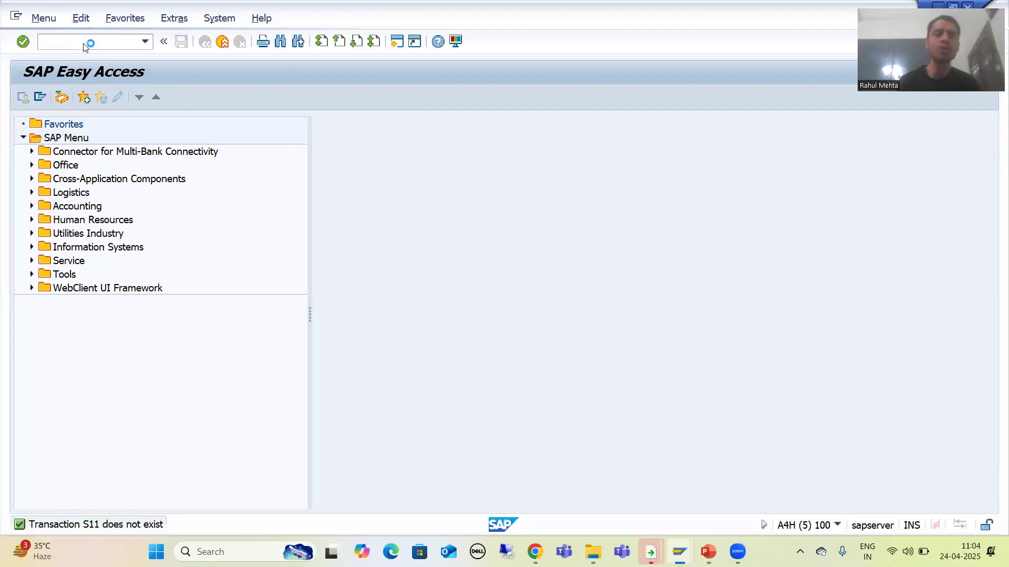
# Display the definition of database table TVARVC in the ABAP Dictionary
pyautogui.write('TVAR')
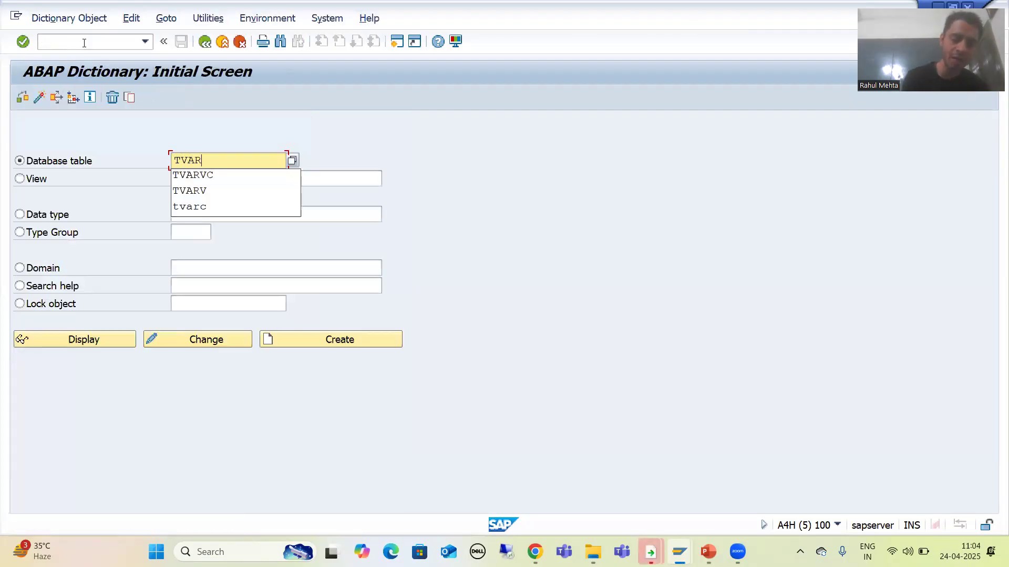
pyautogui.write('VC')
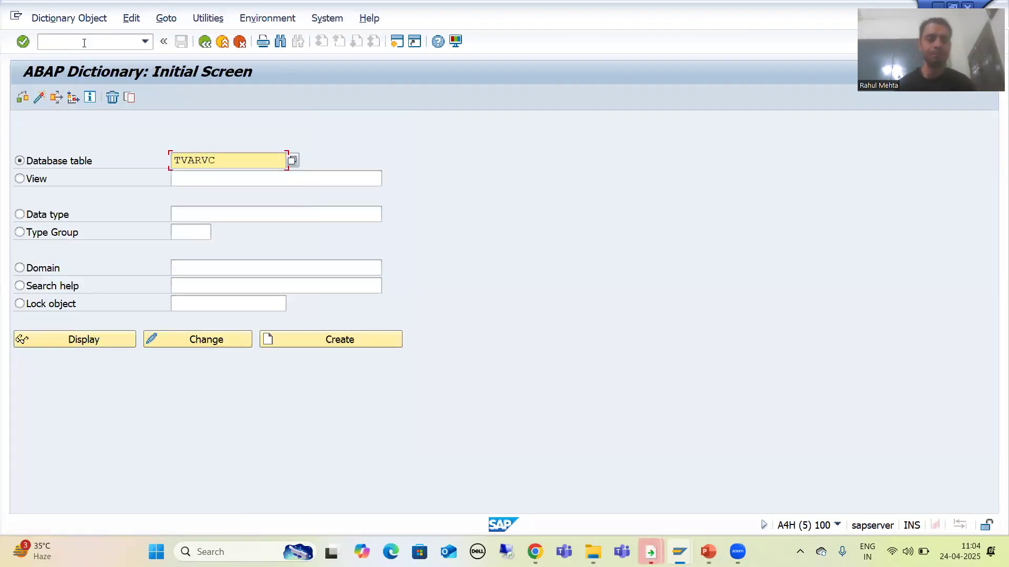
pyautogui.click(45, 343)
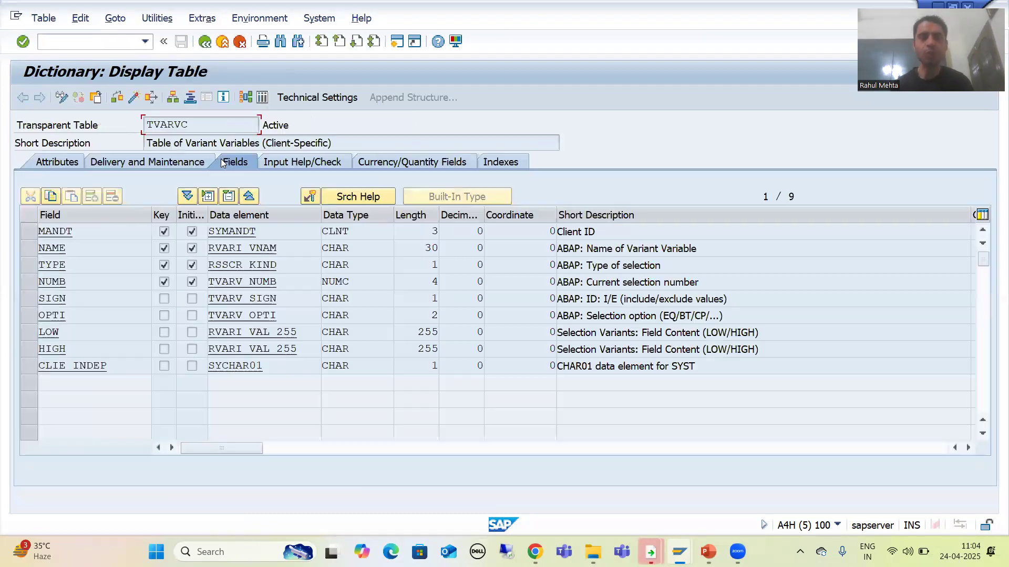
# Query the contents of table TVARVC for the NAME values ZQUANTITY and ZVALID_USERS
pyautogui.click(262, 98)
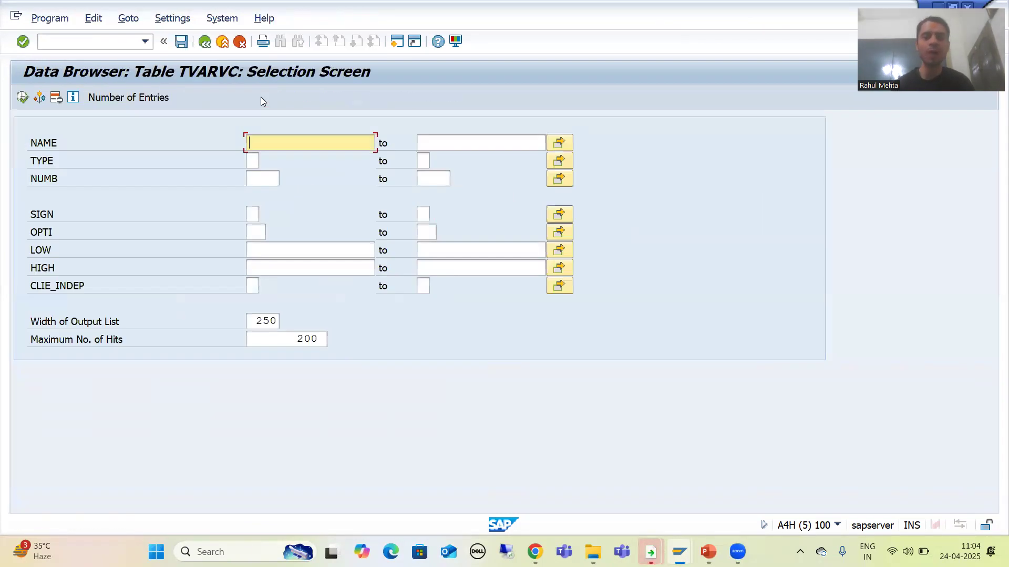
pyautogui.click(256, 145)
pyautogui.click(271, 158)
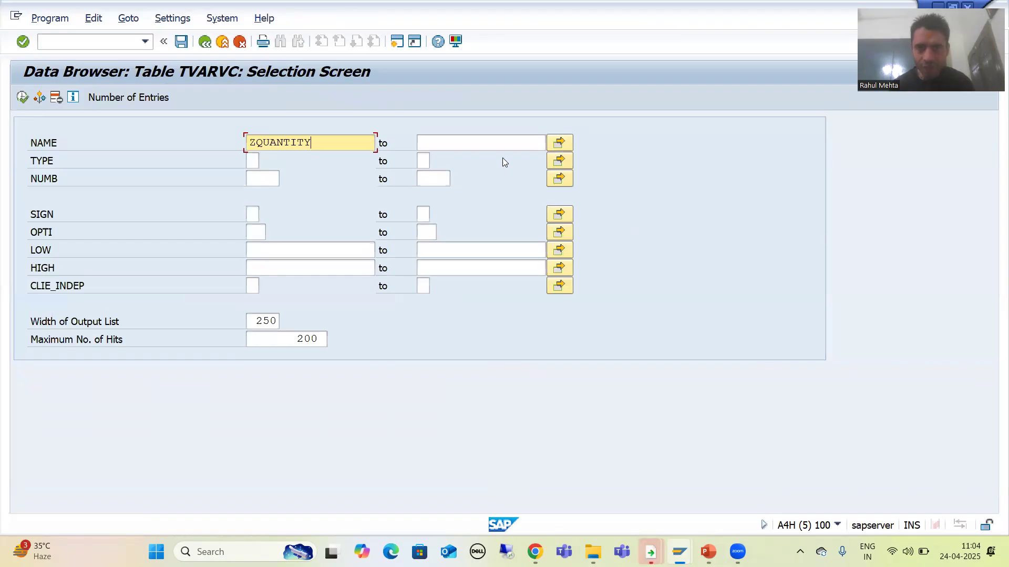
pyautogui.click(559, 142)
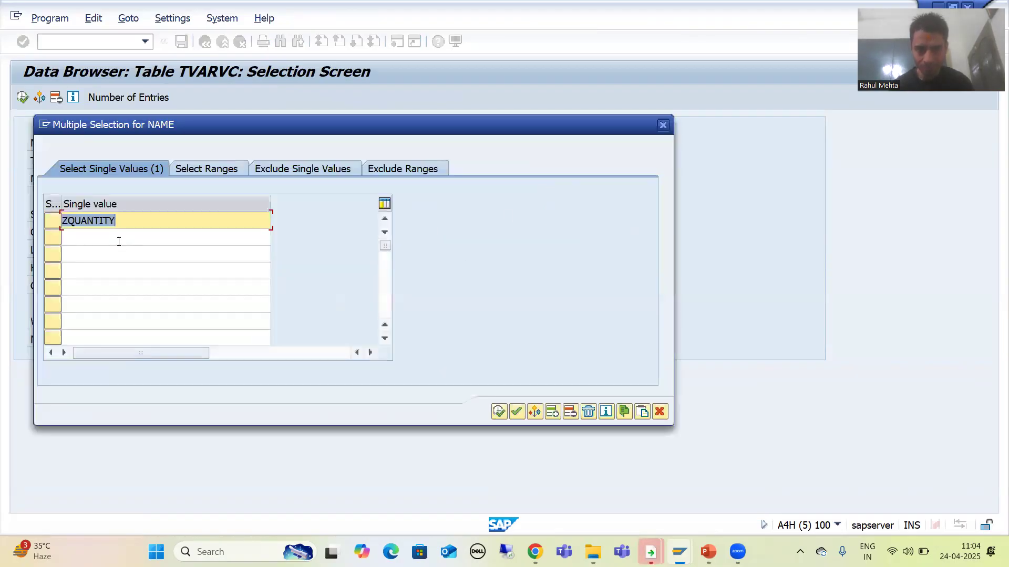
pyautogui.click(79, 237)
pyautogui.click(87, 263)
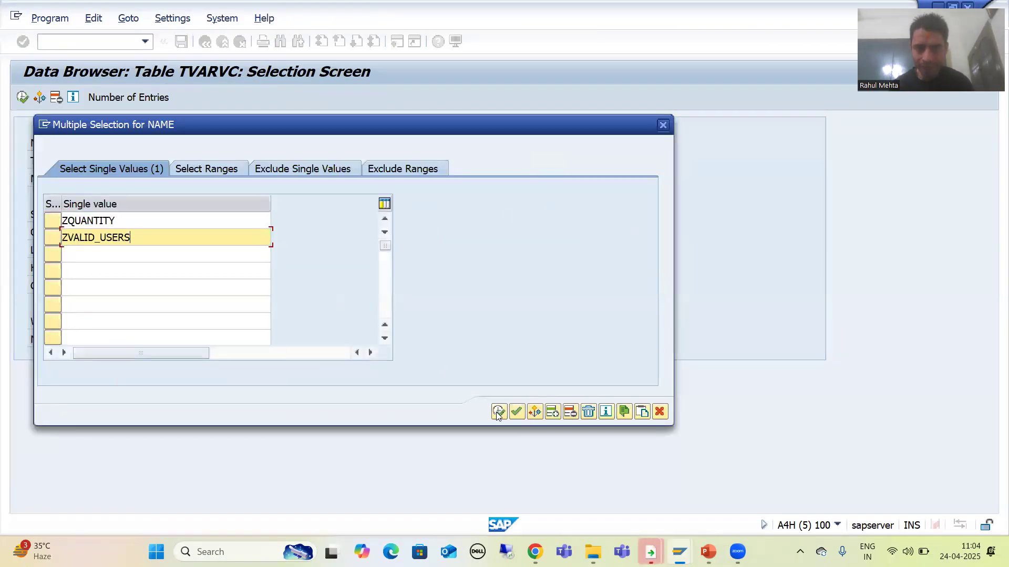
pyautogui.click(517, 411)
pyautogui.click(22, 98)
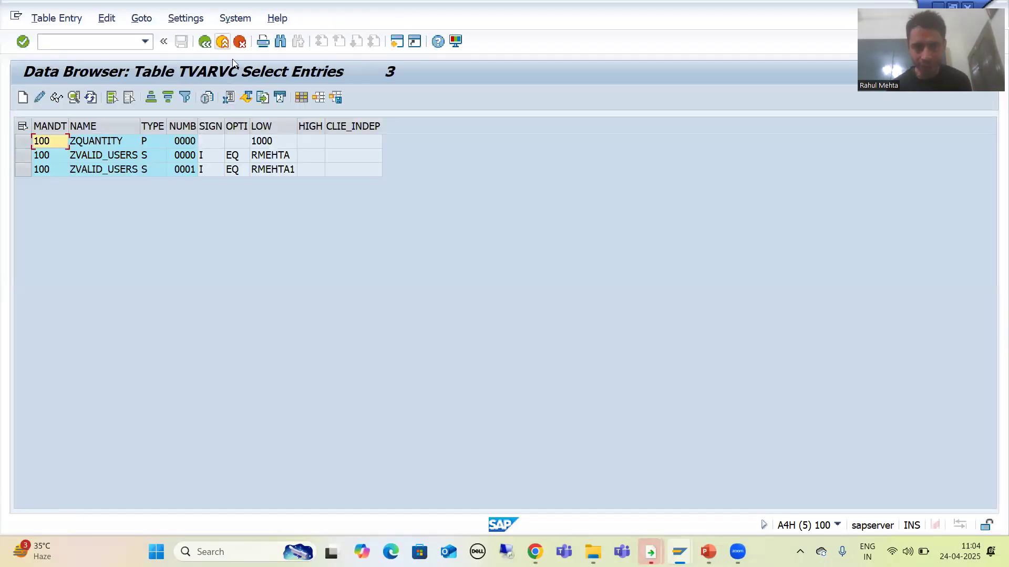
# Return from the query results to the TVARVC table definition and examine its short description
pyautogui.click(204, 42)
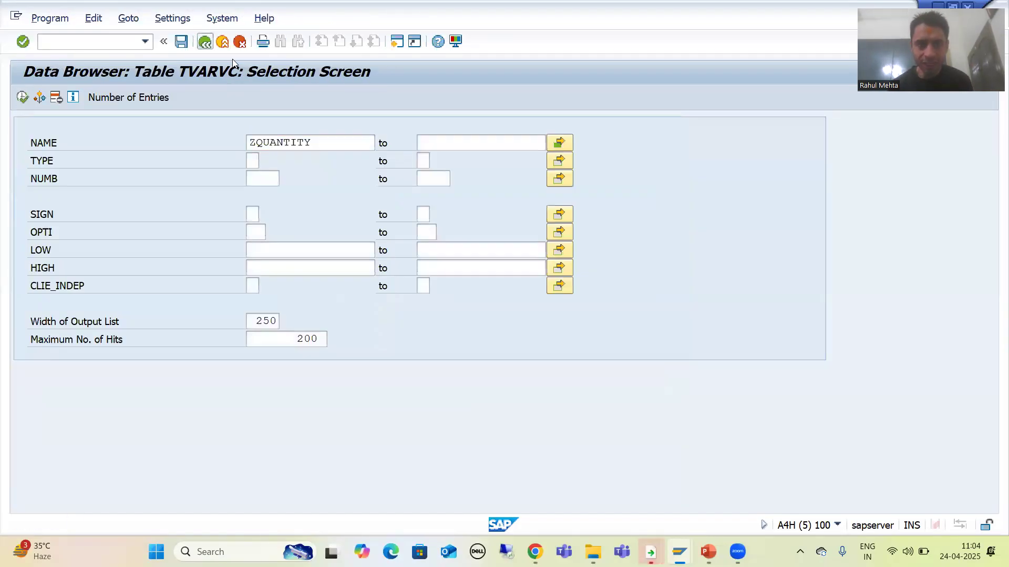
pyautogui.press('F3')
pyautogui.click(223, 143)
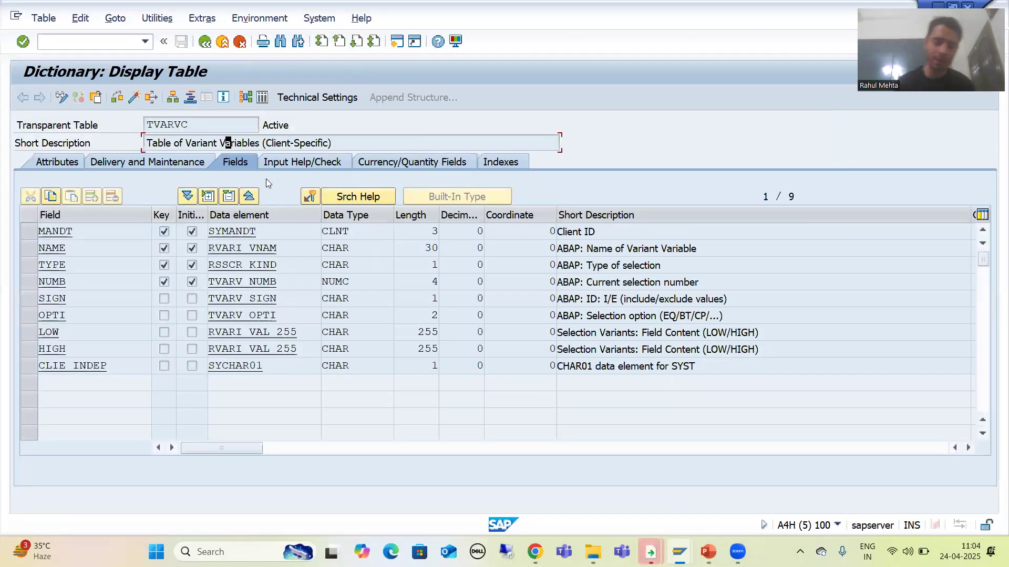
# Open Notepad and list the clients 100 and 200 on separate lines of a new note
pyautogui.press('super+r')
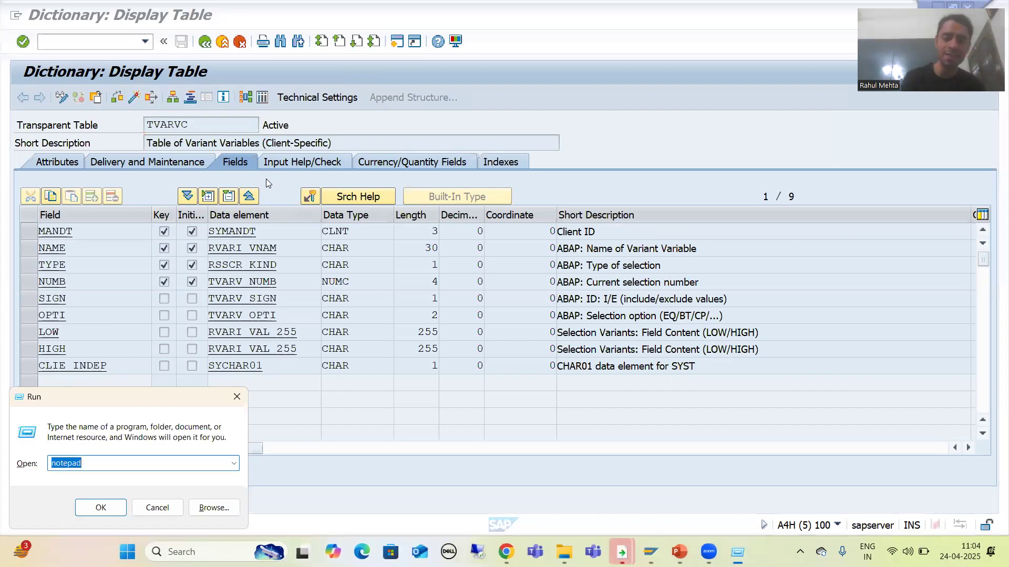
pyautogui.press('Return')
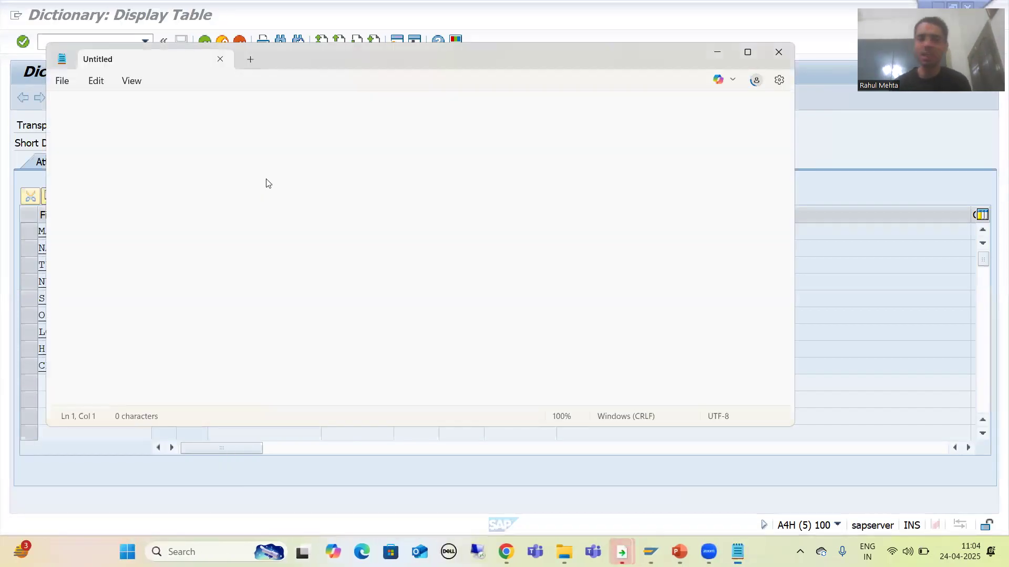
pyautogui.write('100')
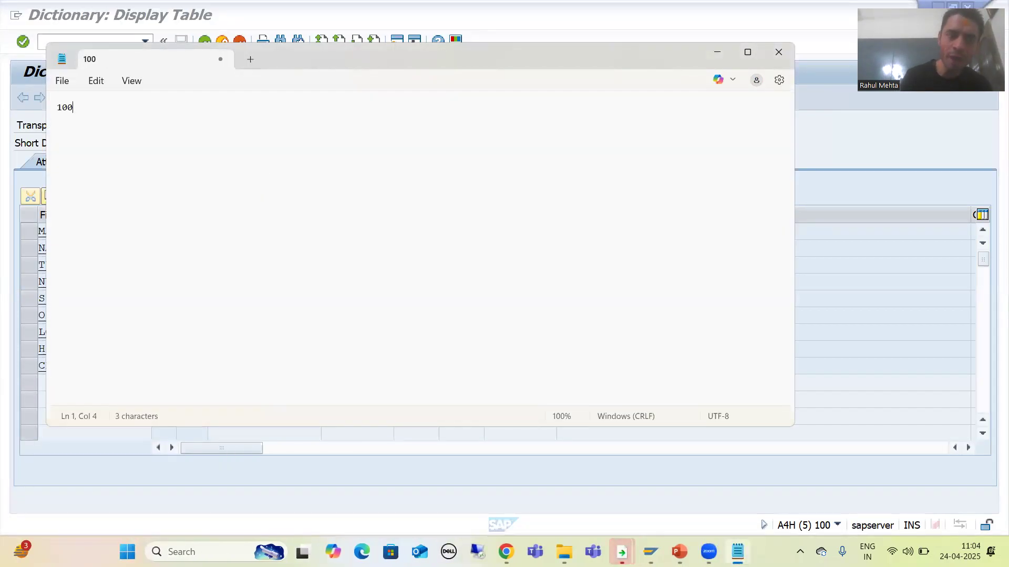
pyautogui.write(' 200')
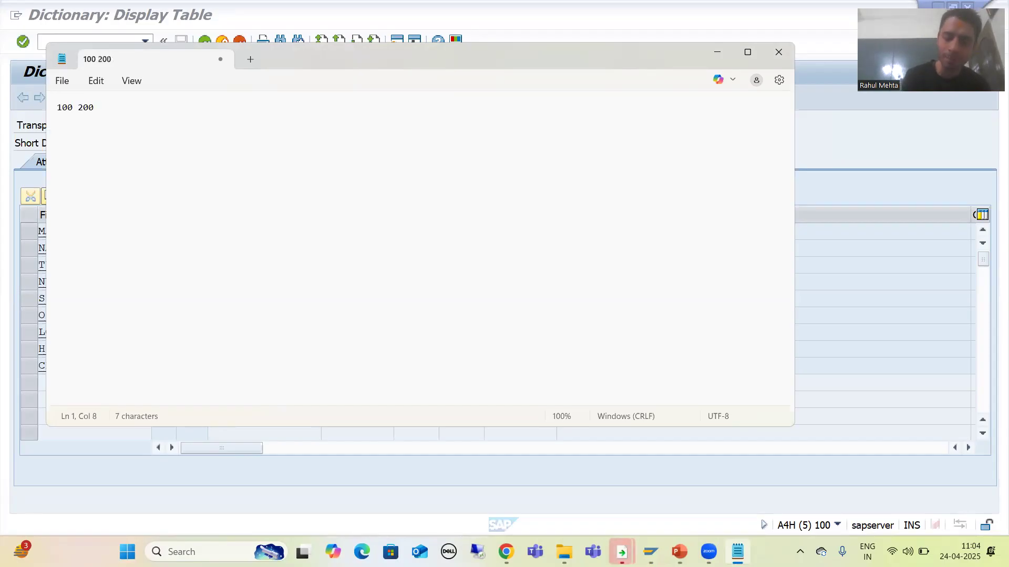
pyautogui.press('BackSpace')
pyautogui.press('BackSpace')
pyautogui.press('BackSpace')
pyautogui.press('BackSpace')
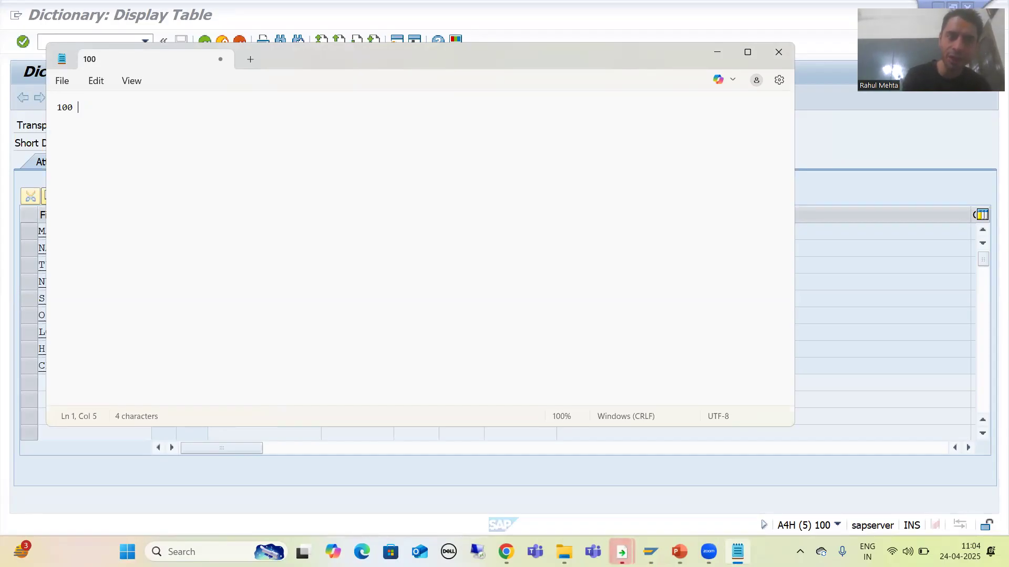
pyautogui.press('Return')
pyautogui.write('200')
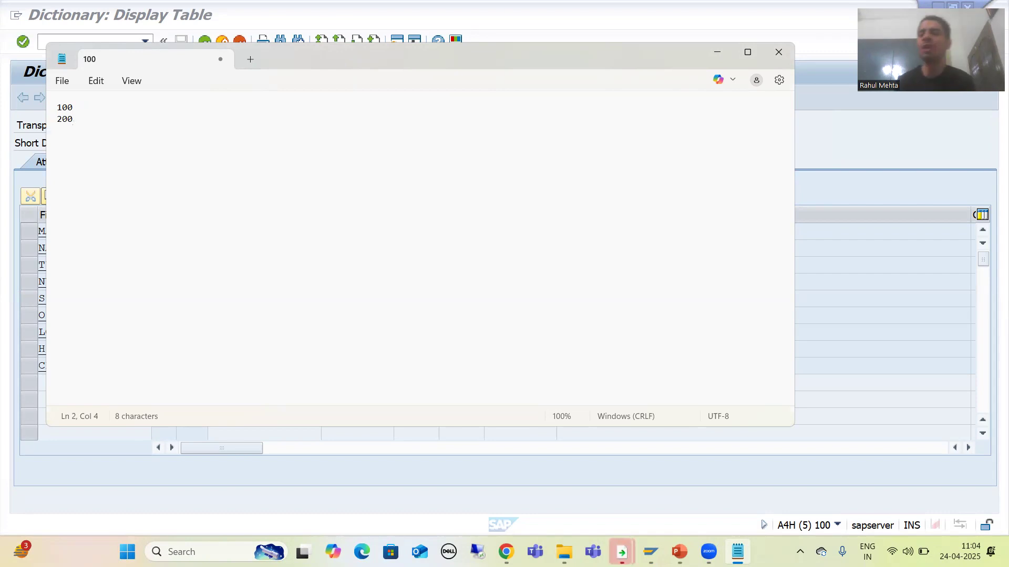
pyautogui.press('Up')
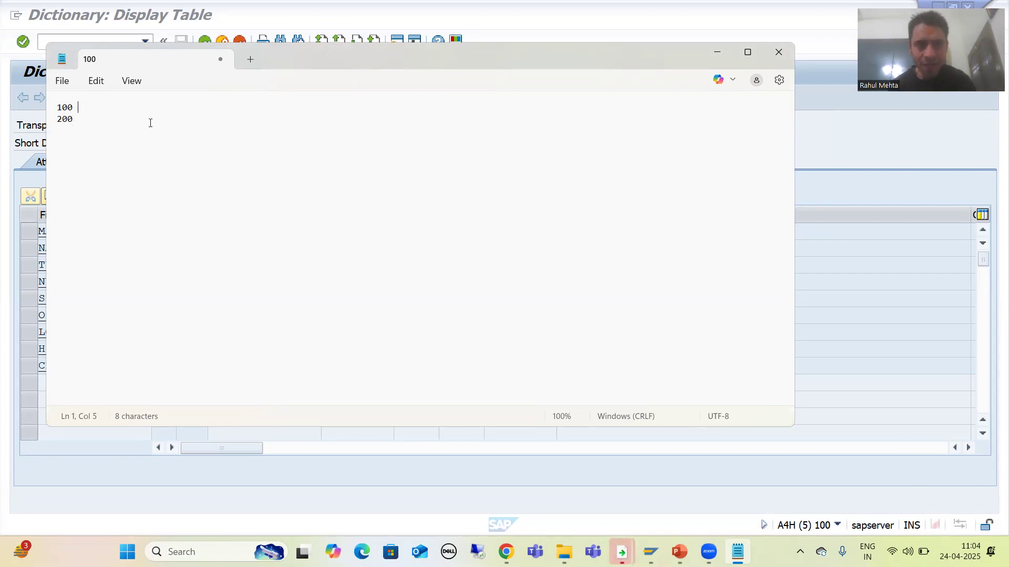
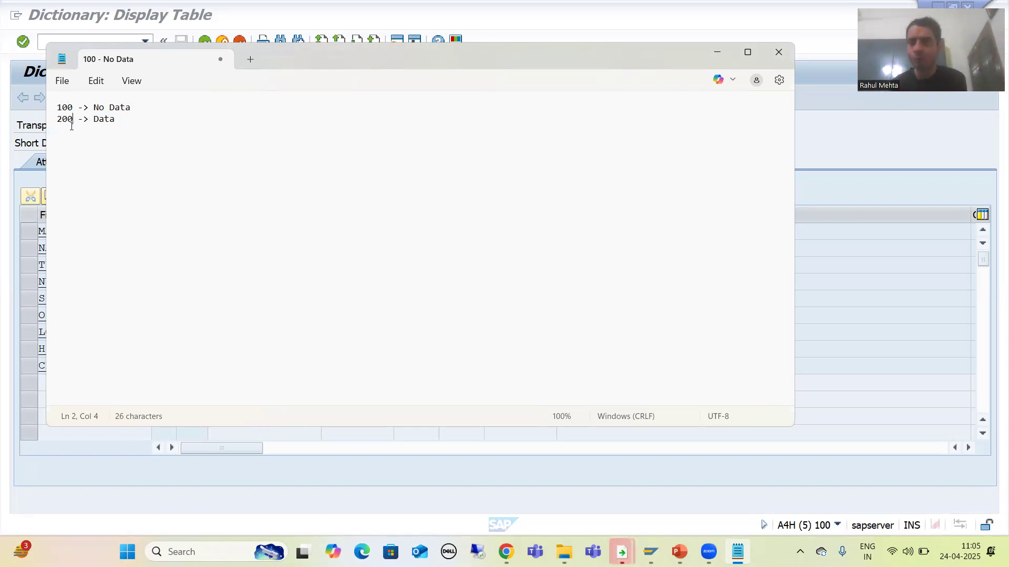
pyautogui.click(68, 108)
pyautogui.click(73, 120)
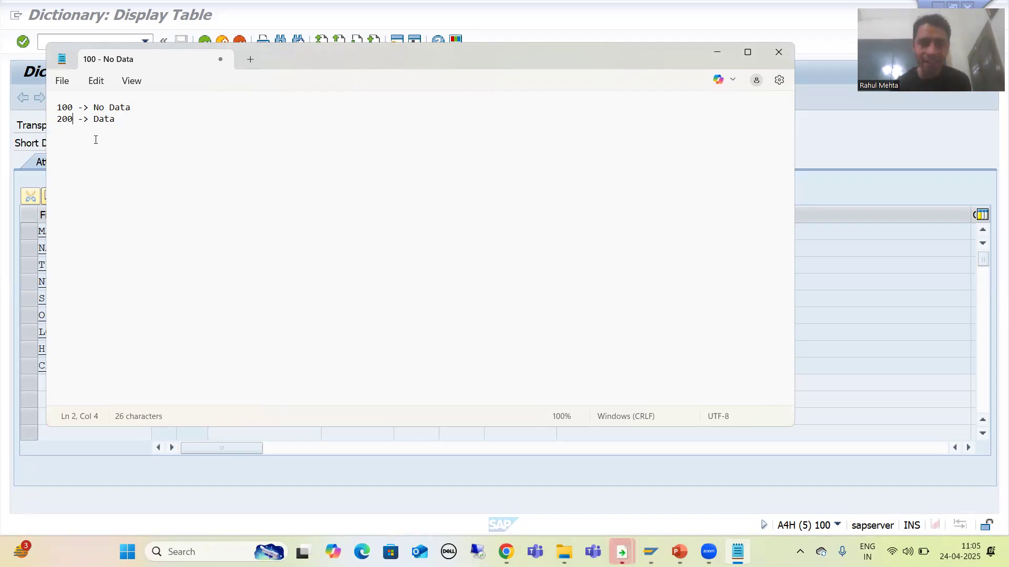
pyautogui.doubleClick(61, 107)
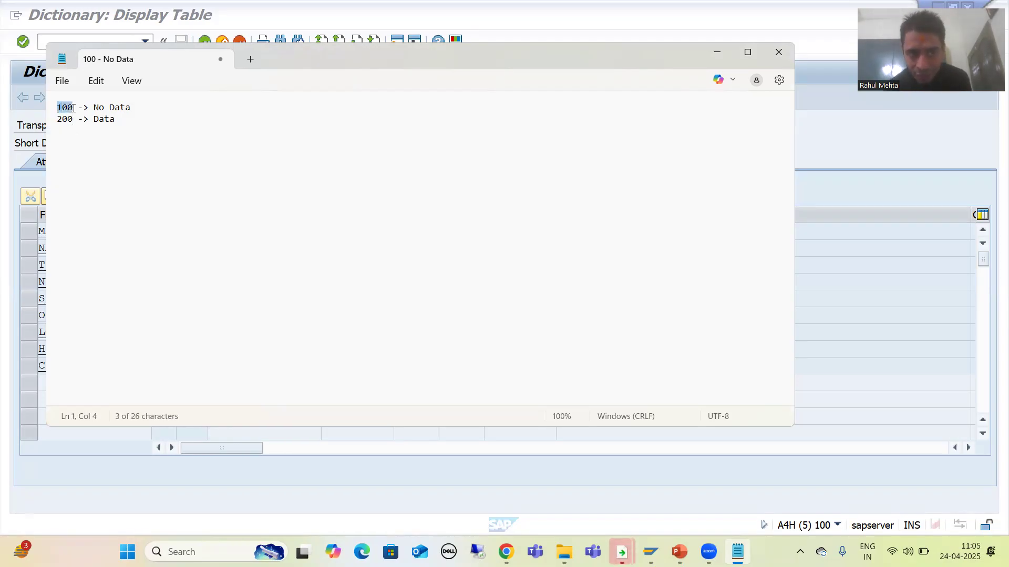
pyautogui.doubleClick(61, 106)
pyautogui.click(68, 119)
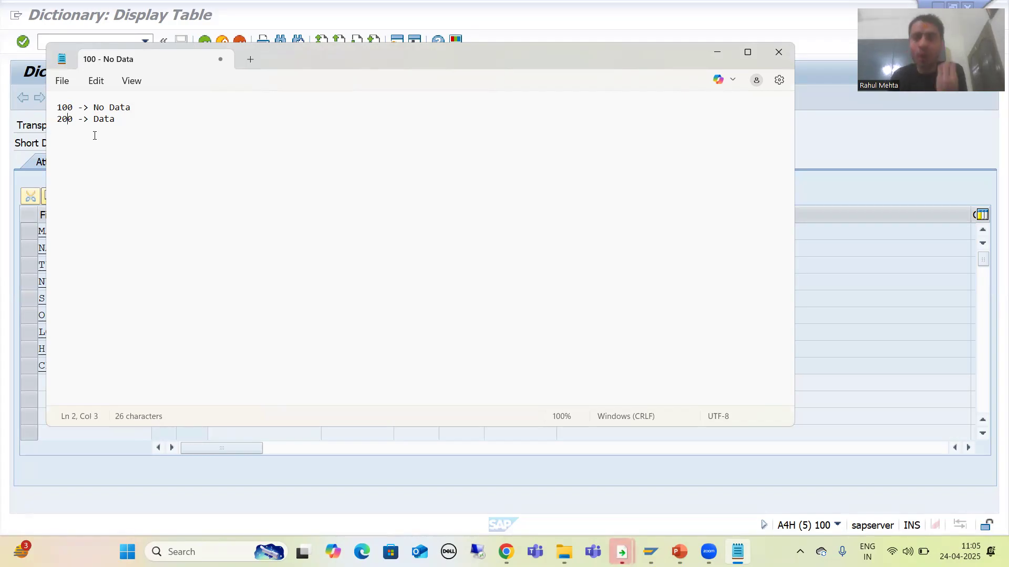
# Put the note aside, switch to the SAP Easy Access session of client 200 and start transaction SE01
pyautogui.click(738, 552)
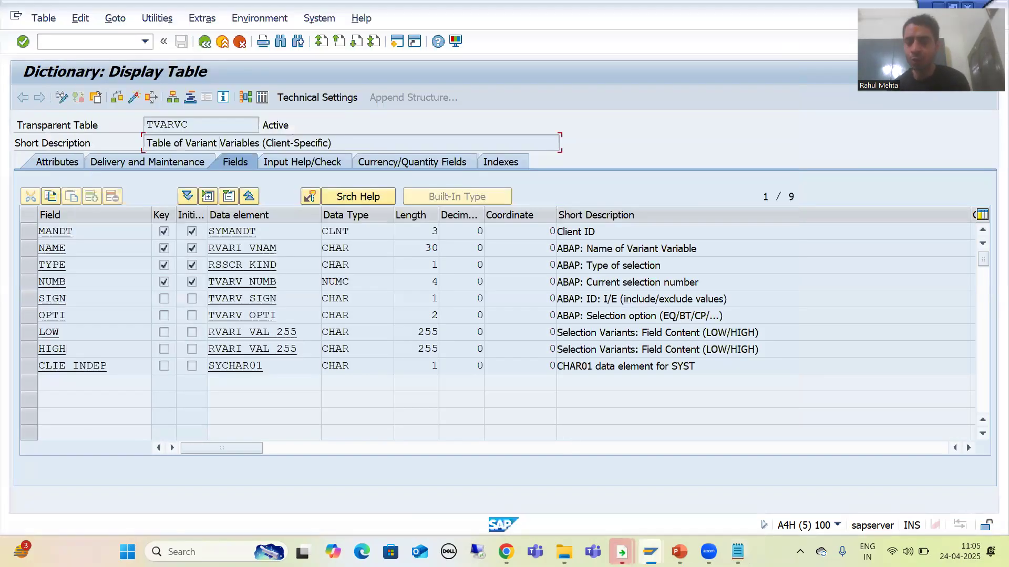
pyautogui.moveTo(650, 552)
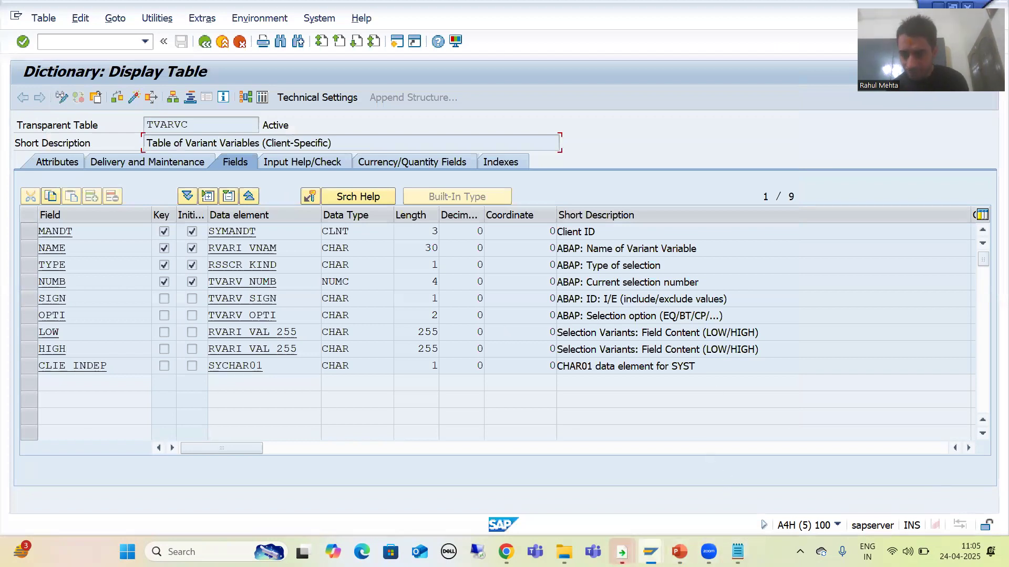
pyautogui.click(807, 512)
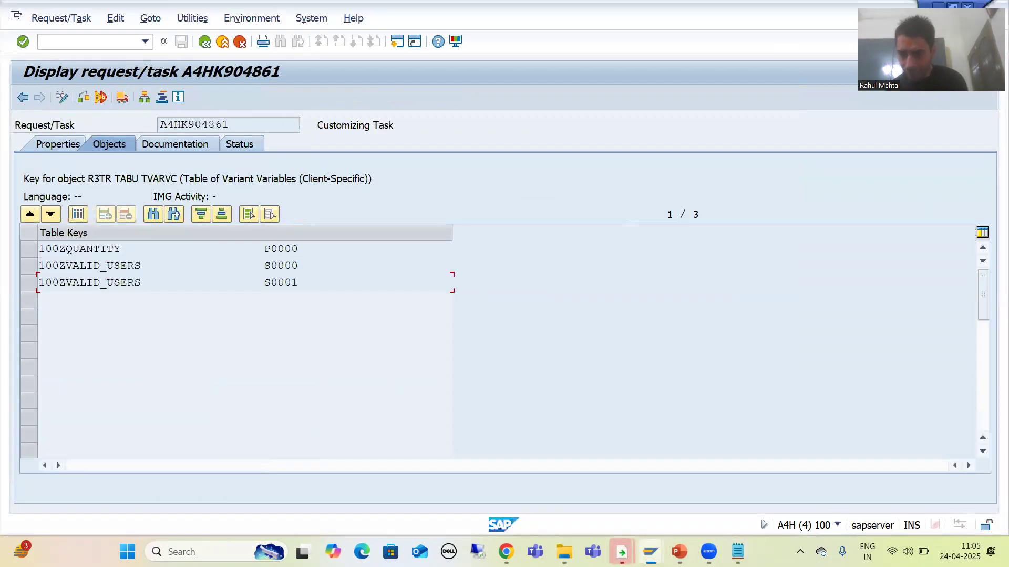
pyautogui.click(618, 517)
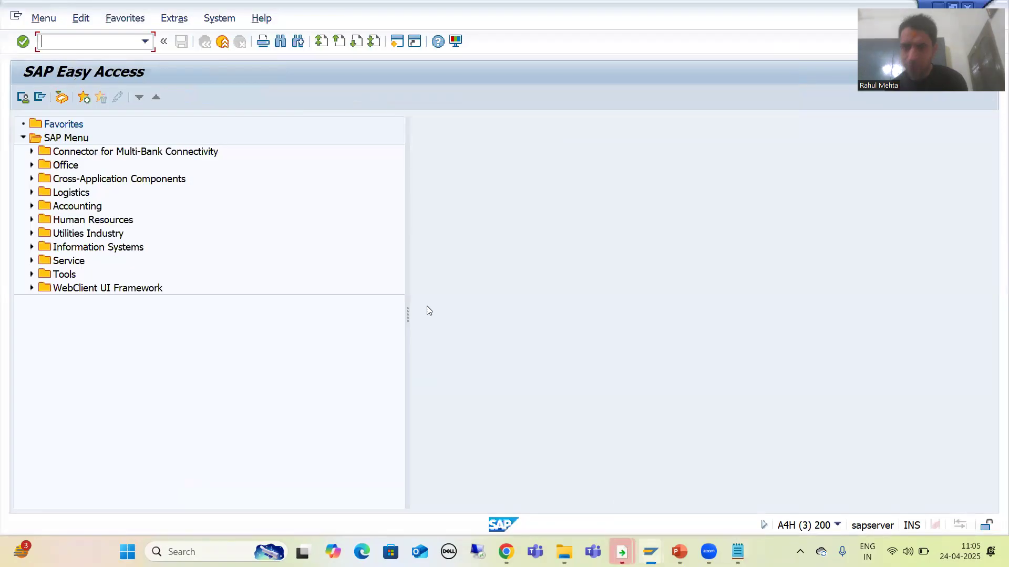
pyautogui.write('se01')
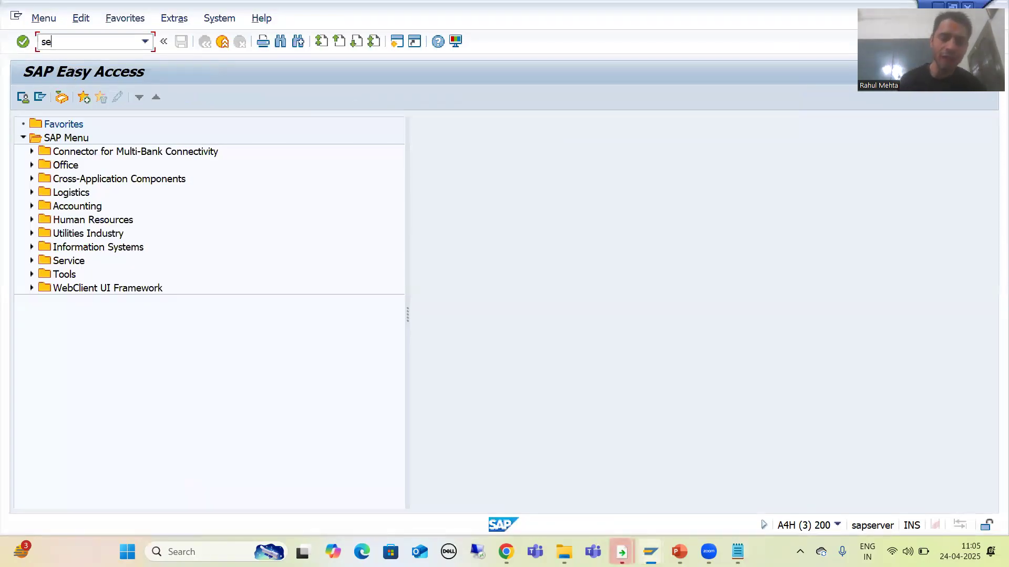
pyautogui.press('Return')
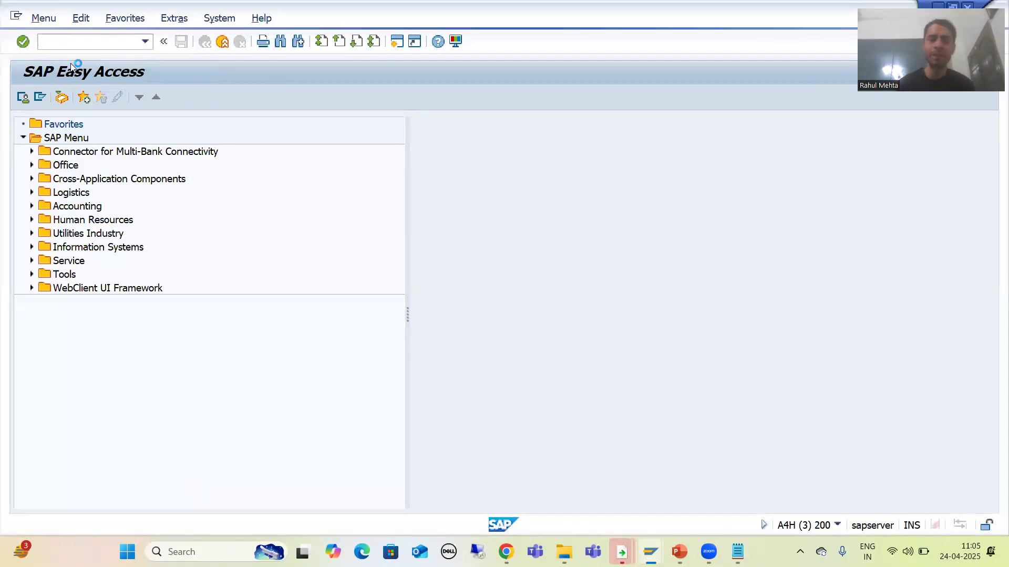
# Display table TVARVC in the ABAP Dictionary of client 200 and open its contents selection with NAME ZQUANTITY
pyautogui.write('TVARVC')
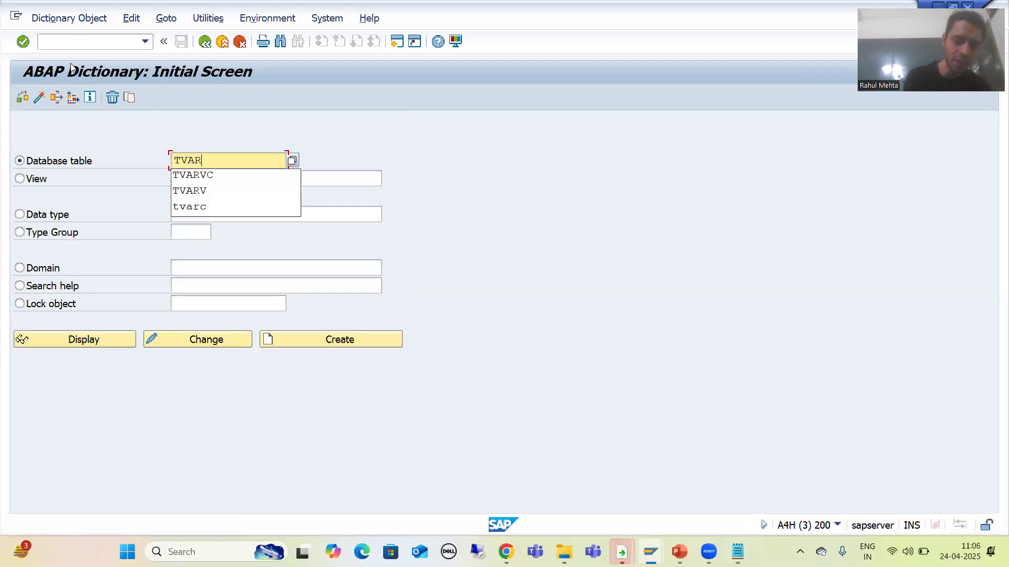
pyautogui.click(76, 341)
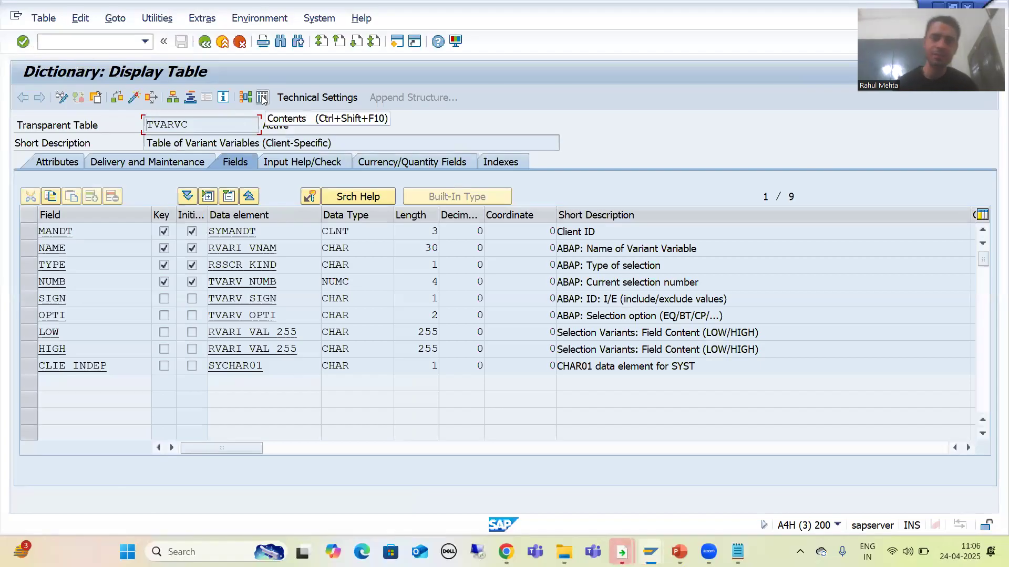
pyautogui.click(262, 98)
pyautogui.click(281, 144)
pyautogui.click(281, 162)
# Add ZVALID_USERS as a second single value for NAME and run the TVARVC query in client 200
pyautogui.click(559, 142)
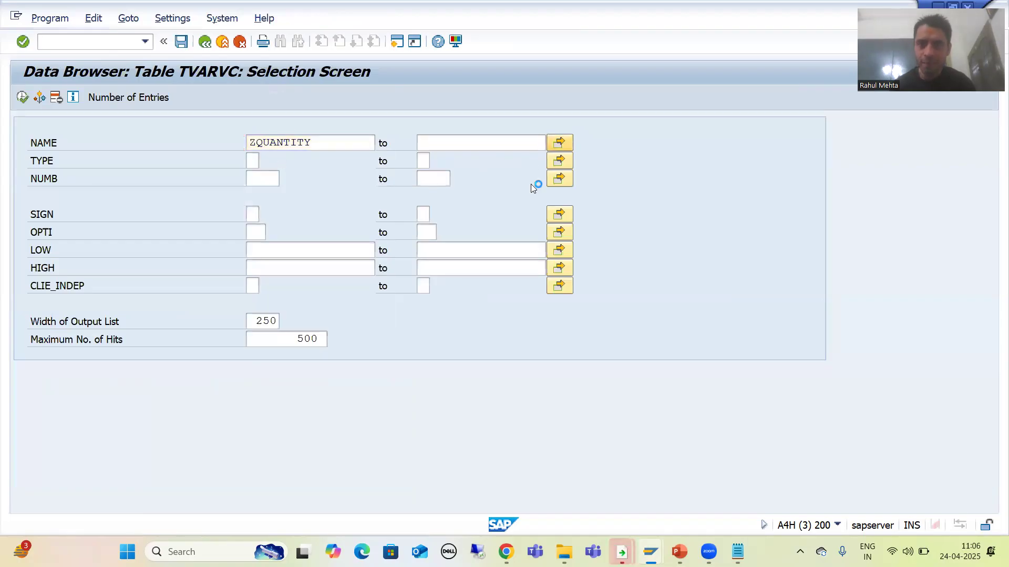
pyautogui.click(78, 237)
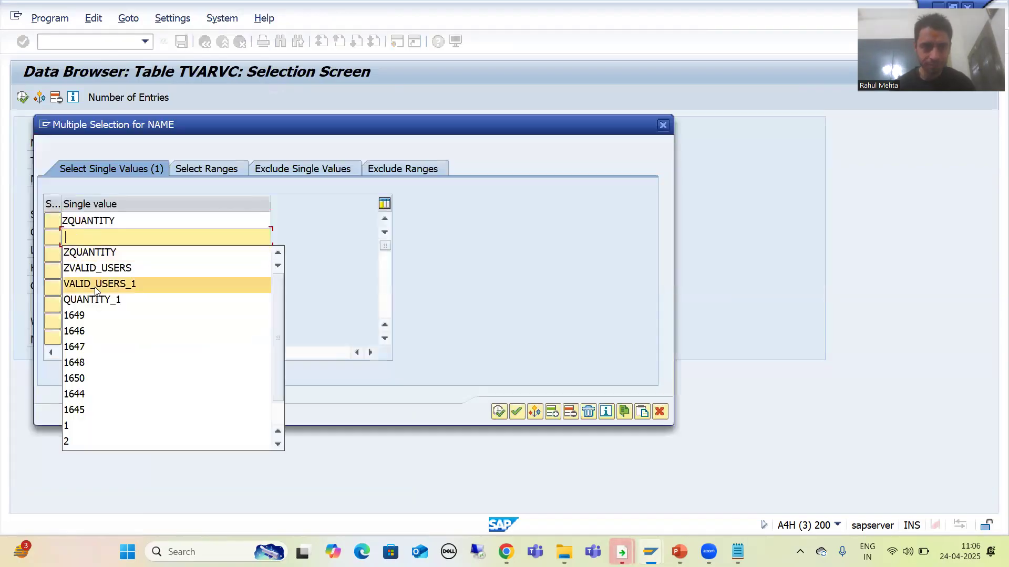
pyautogui.click(93, 269)
pyautogui.click(499, 411)
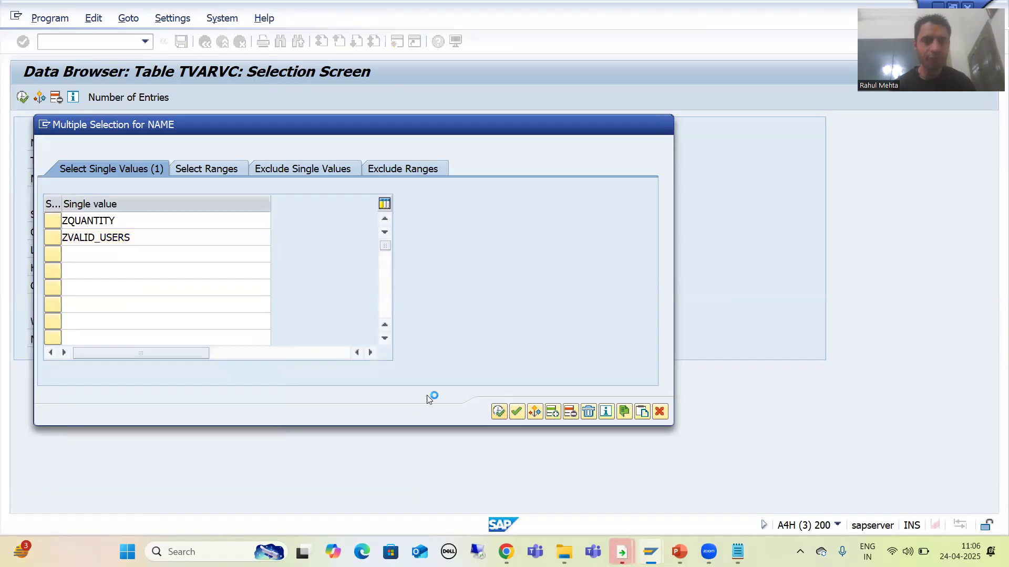
pyautogui.click(21, 99)
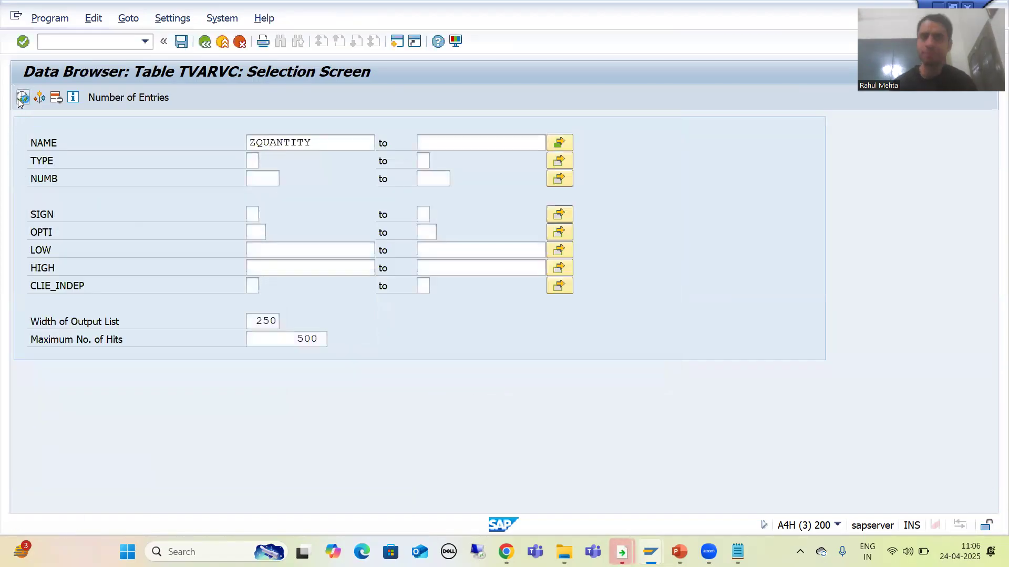
pyautogui.click(21, 98)
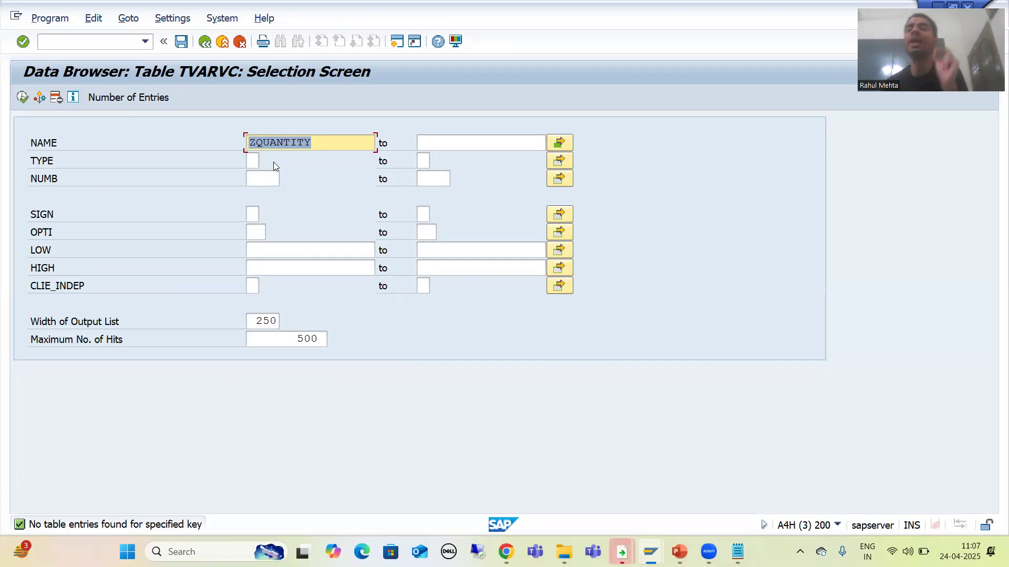
# Start transaction SCC1 in a new session of client 200 and decline proceeding to the new transaction SCC1N
pyautogui.click(73, 40)
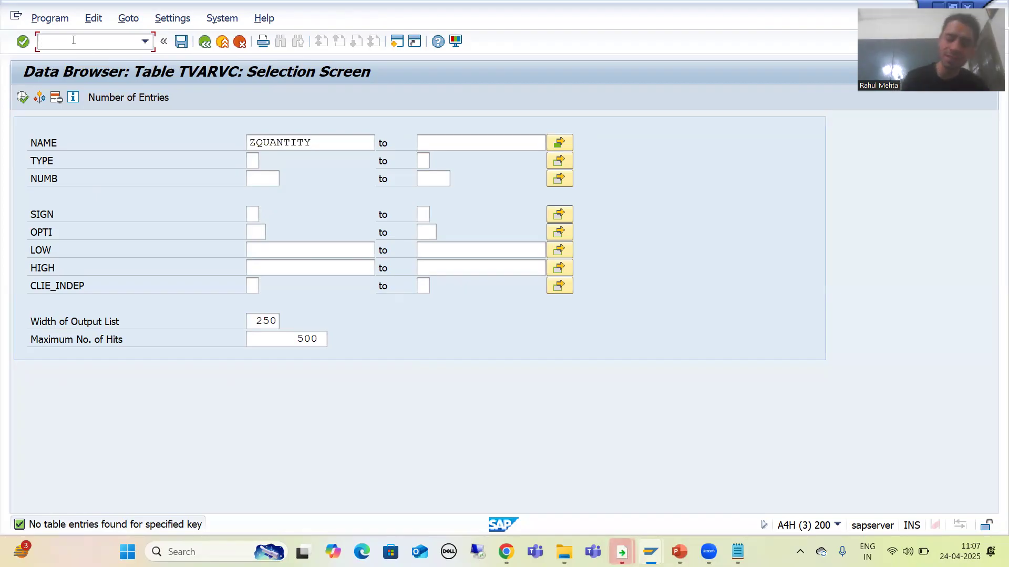
pyautogui.write('/oscc1')
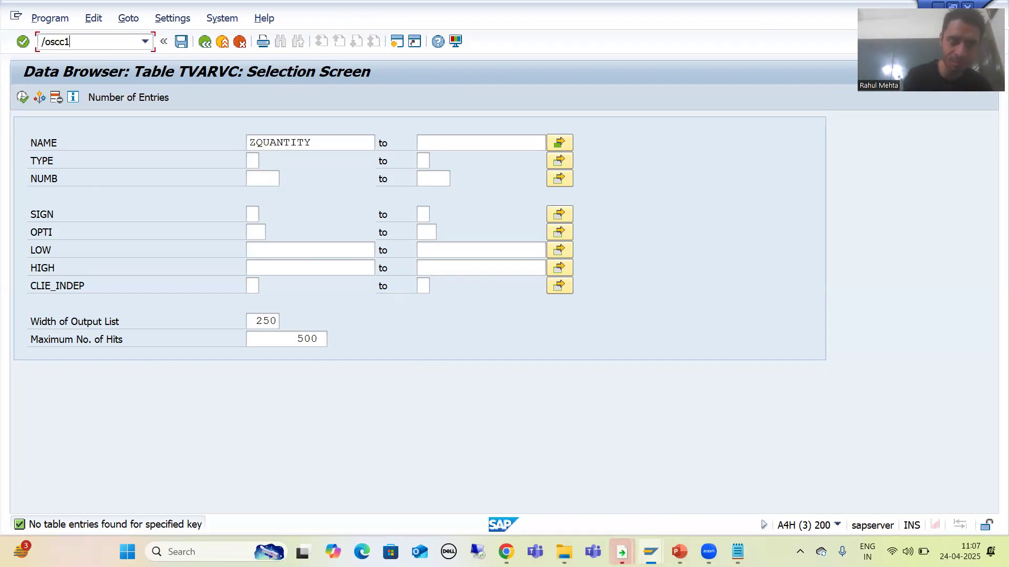
pyautogui.press('Return')
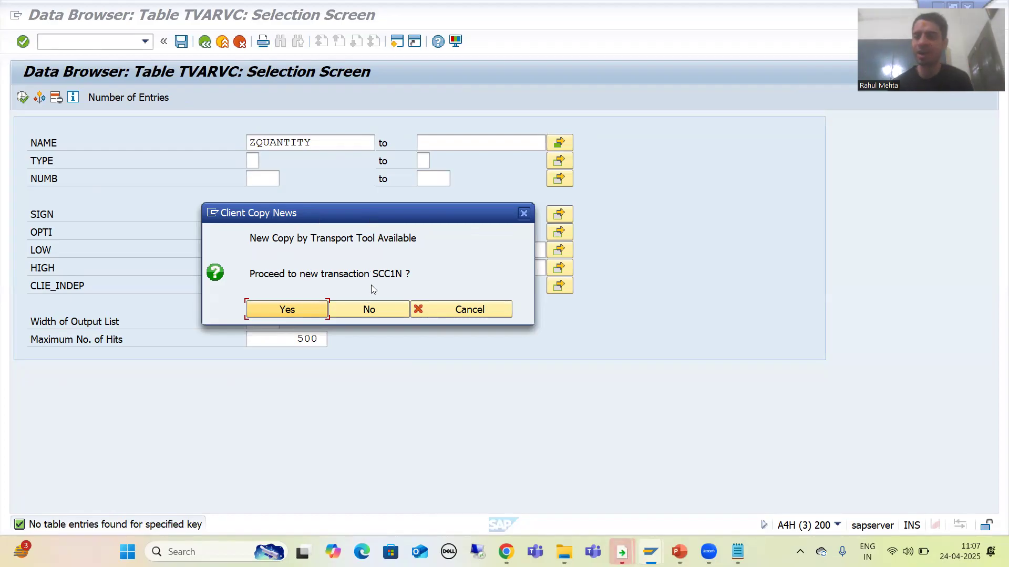
pyautogui.moveTo(371, 273); pyautogui.dragTo(402, 273)
pyautogui.click(402, 273)
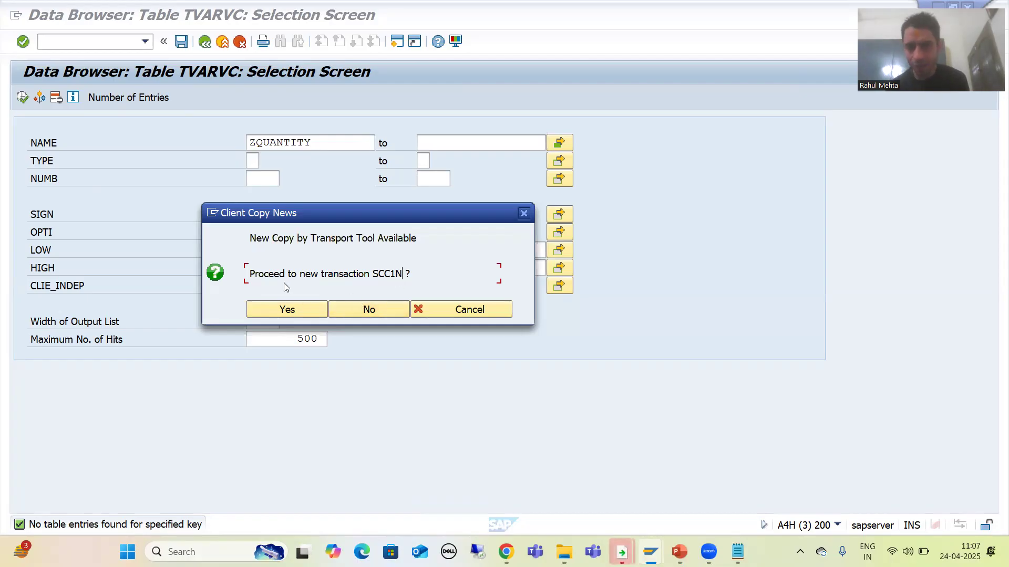
pyautogui.click(359, 308)
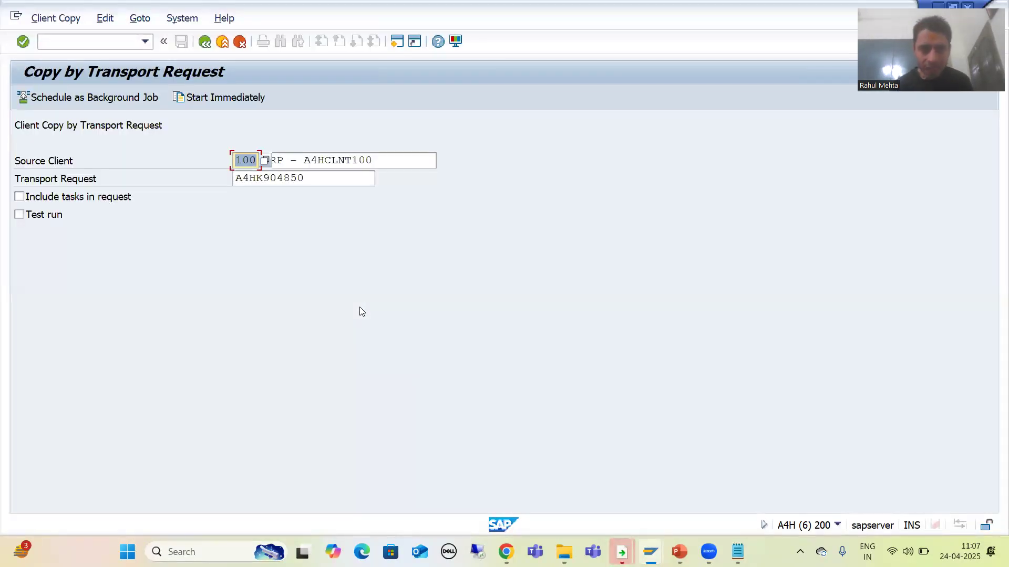
# Keep 100 as the source client and clear the transport request number proposed for the client copy
pyautogui.click(241, 160)
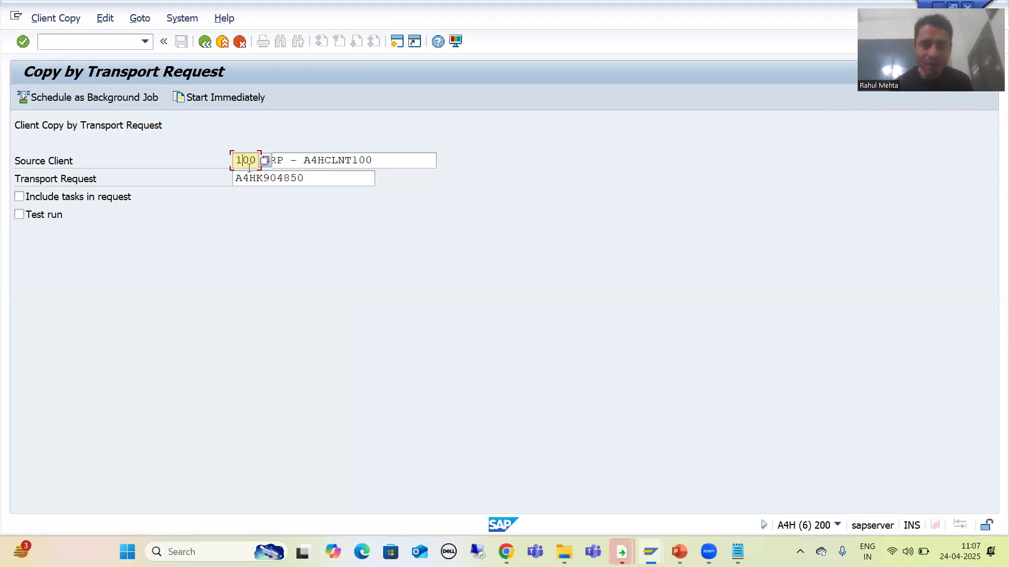
pyautogui.click(313, 179)
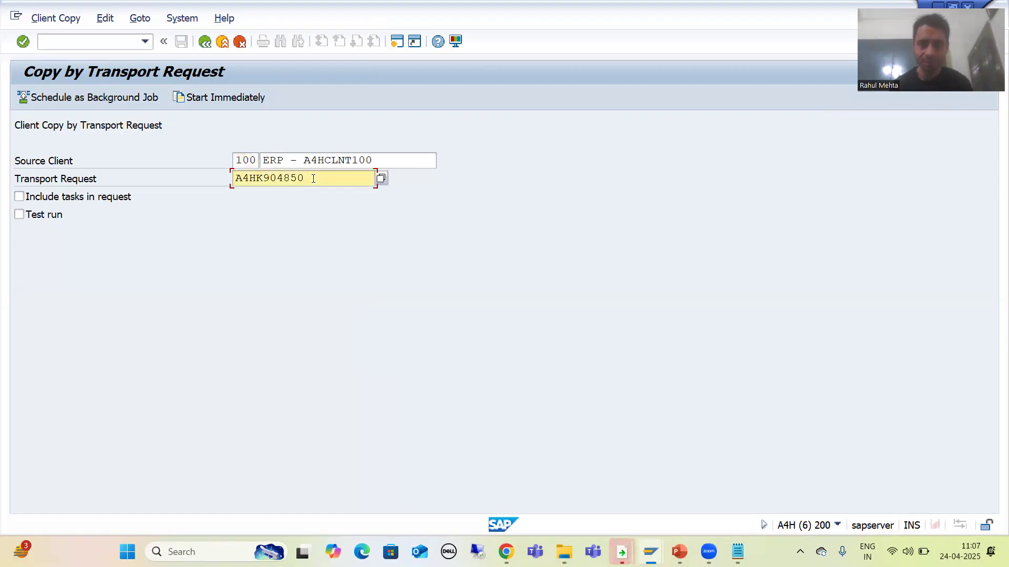
pyautogui.press('BackSpace')
pyautogui.press('BackSpace')
pyautogui.press('BackSpace')
pyautogui.press('BackSpace')
pyautogui.press('BackSpace')
pyautogui.press('BackSpace')
pyautogui.press('BackSpace')
pyautogui.press('BackSpace')
pyautogui.press('BackSpace')
pyautogui.press('BackSpace')
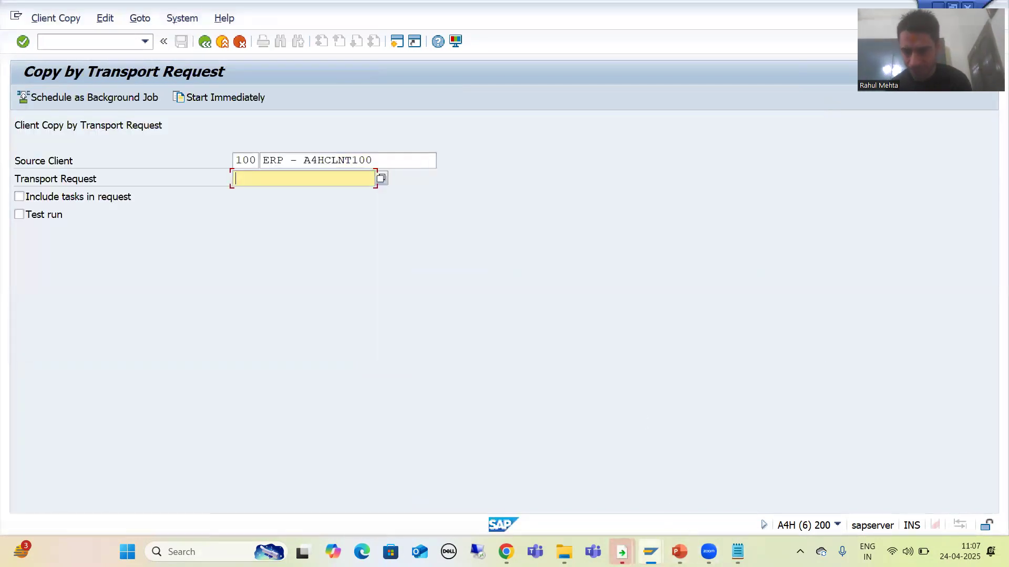
# Open transaction SE09 in a new session of client 100 and display the modifiable customizing requests
pyautogui.click(651, 551)
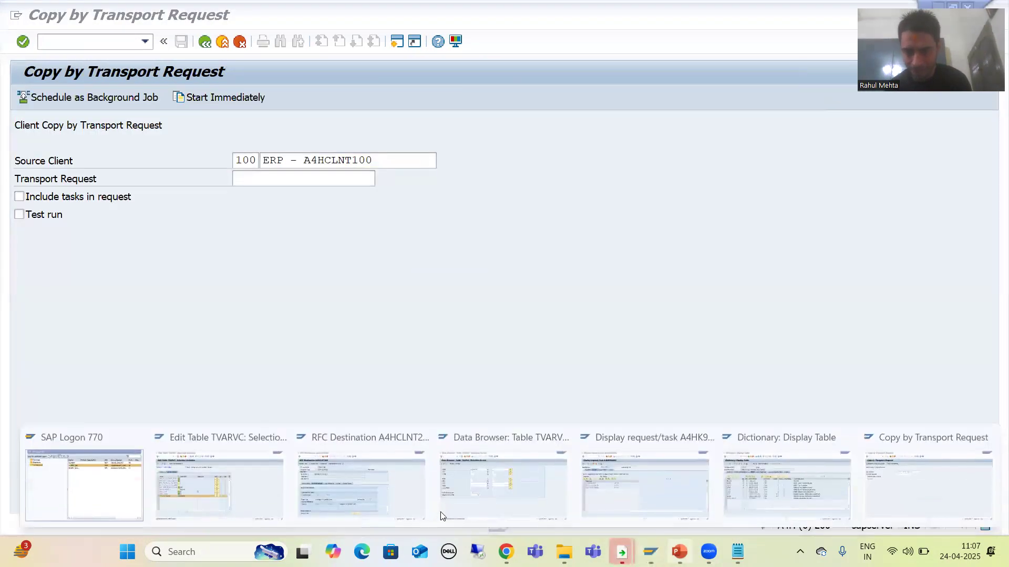
pyautogui.click(210, 485)
pyautogui.hotkey('ctrl', '/')
pyautogui.write('/nse09')
pyautogui.press('Return')
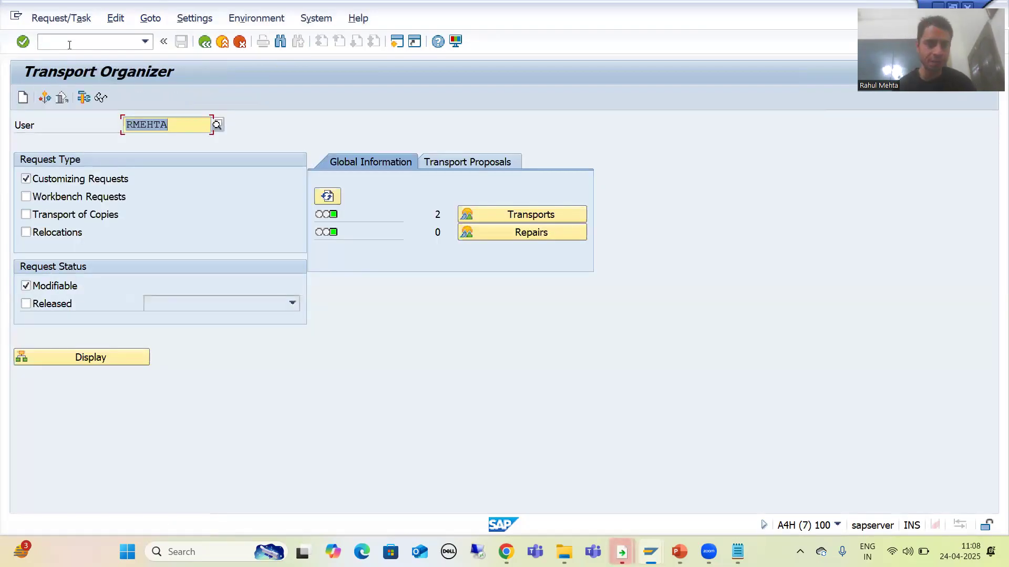
pyautogui.click(70, 358)
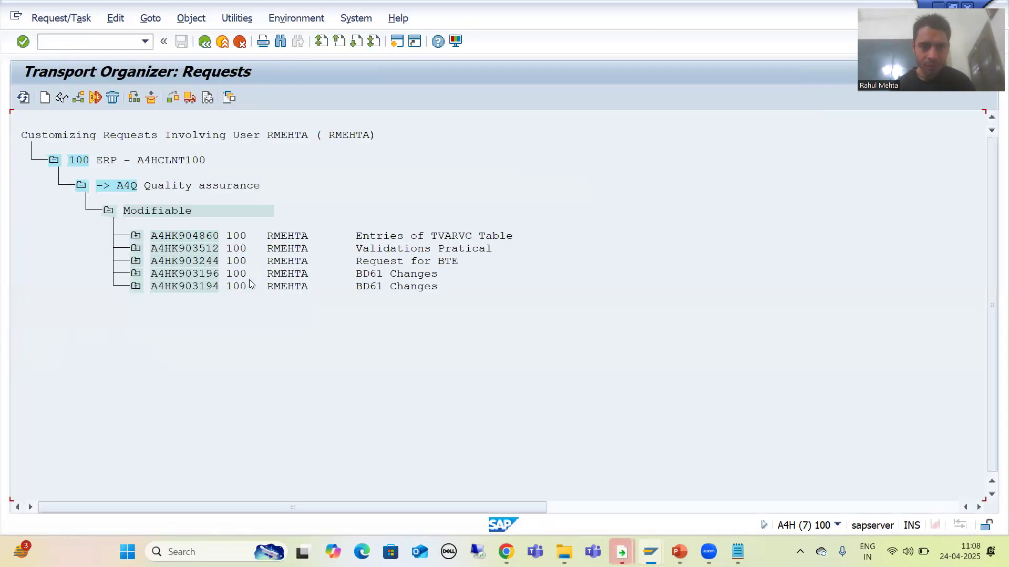
# Copy the number of the request "Entries of TVARVC Table" and enter A4HK904860 as the transport request in client 200's client copy
pyautogui.moveTo(151, 236); pyautogui.dragTo(219, 239)
pyautogui.hotkey('ctrl', 'c')
pyautogui.press('F3')
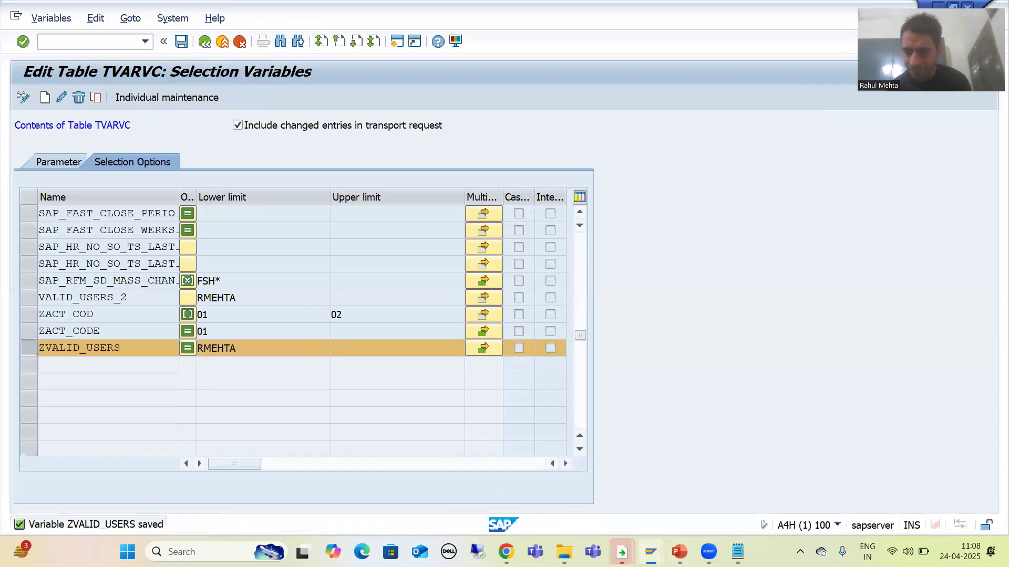
pyautogui.click(650, 551)
pyautogui.click(813, 504)
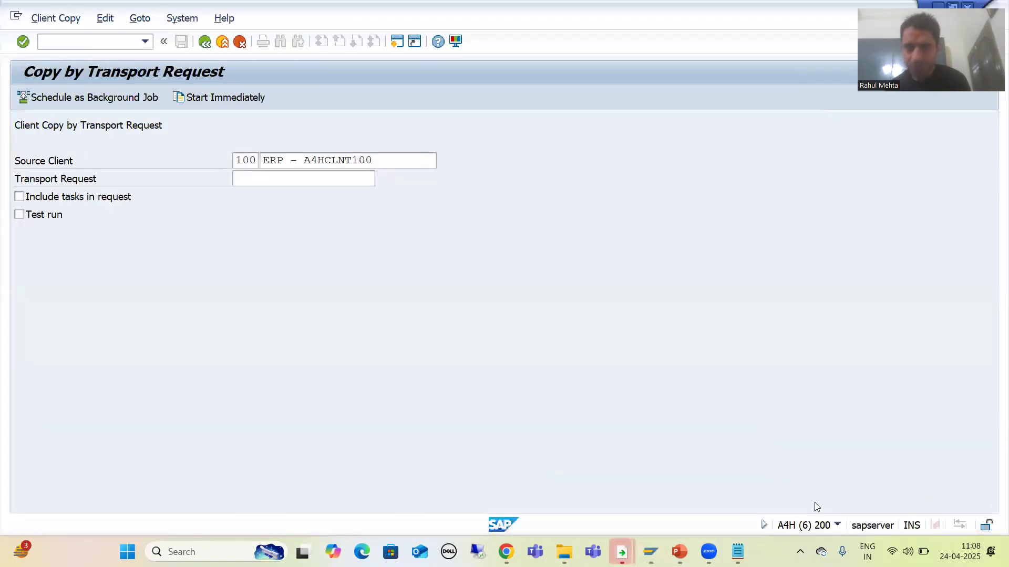
pyautogui.hotkey('ctrl', 'v')
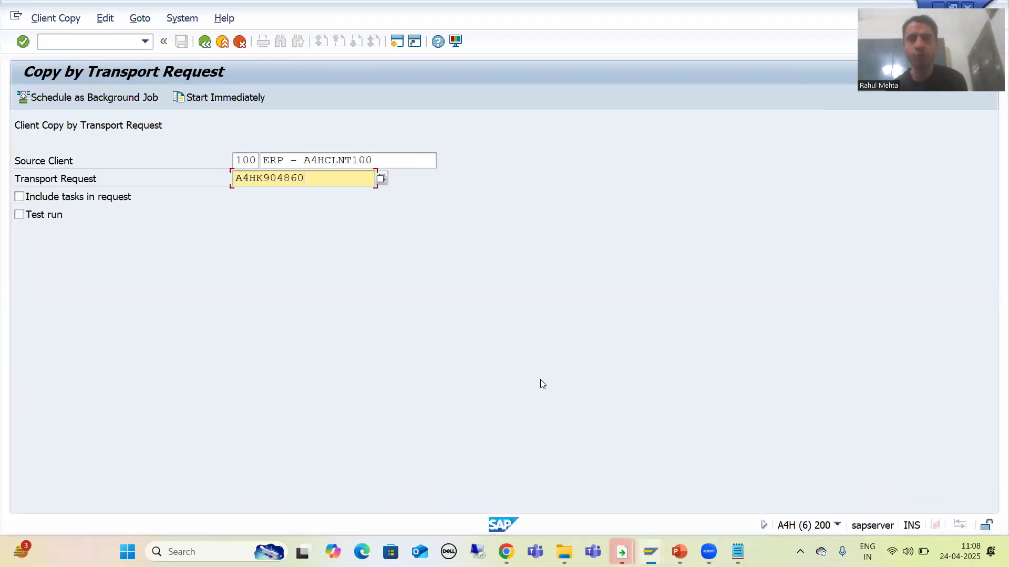
# Include the tasks in the request and start the client copy immediately as a test run
pyautogui.click(77, 202)
pyautogui.click(77, 202)
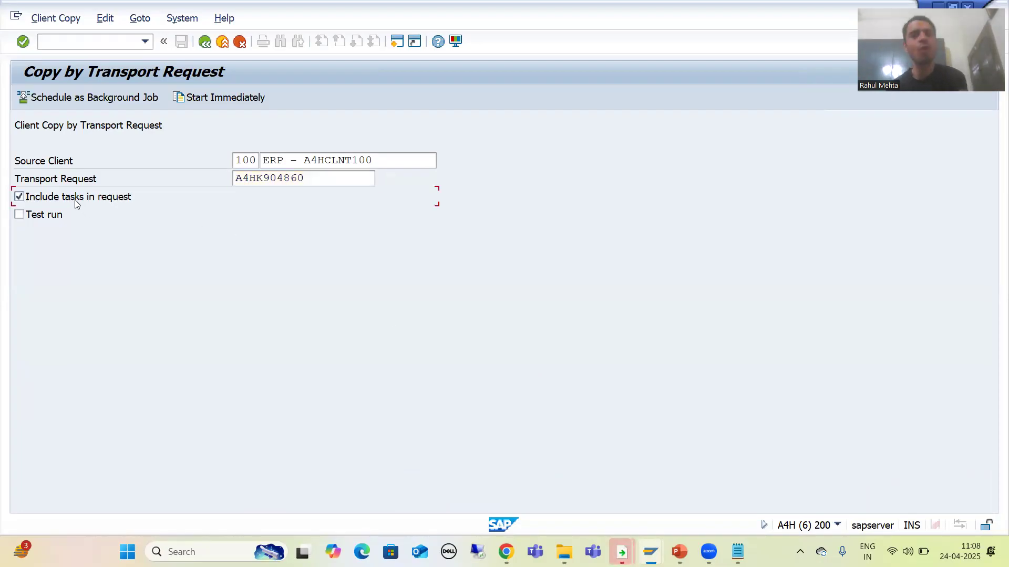
pyautogui.click(36, 218)
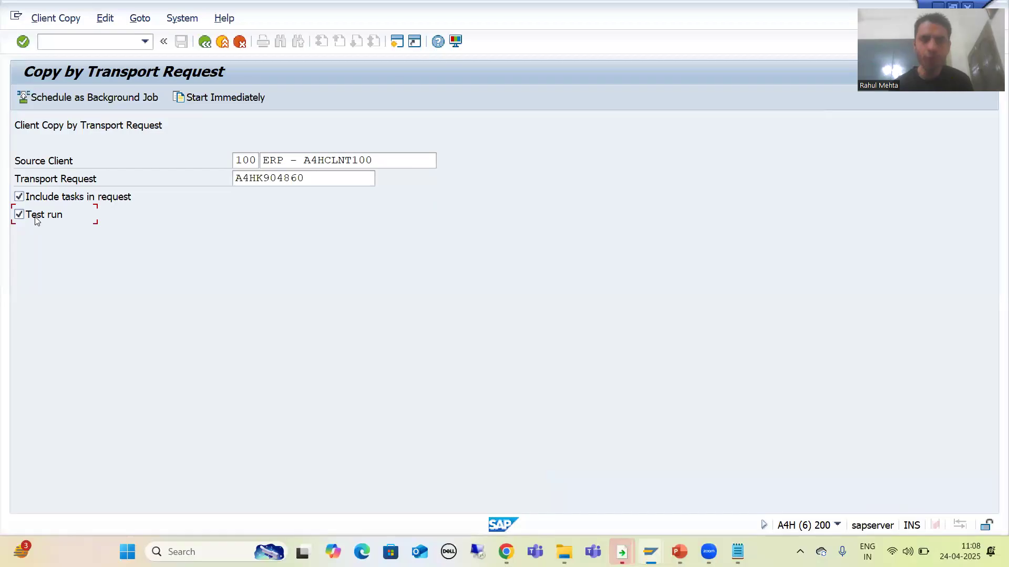
pyautogui.click(195, 100)
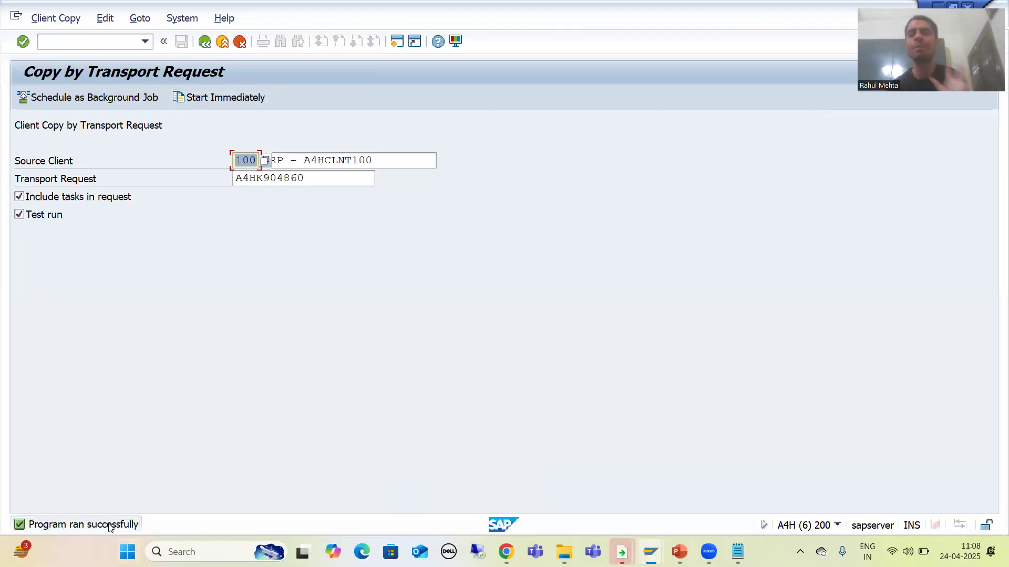
# Turn off the test run, start the copy immediately and confirm copying client-specific data from 100 to 200
pyautogui.click(33, 219)
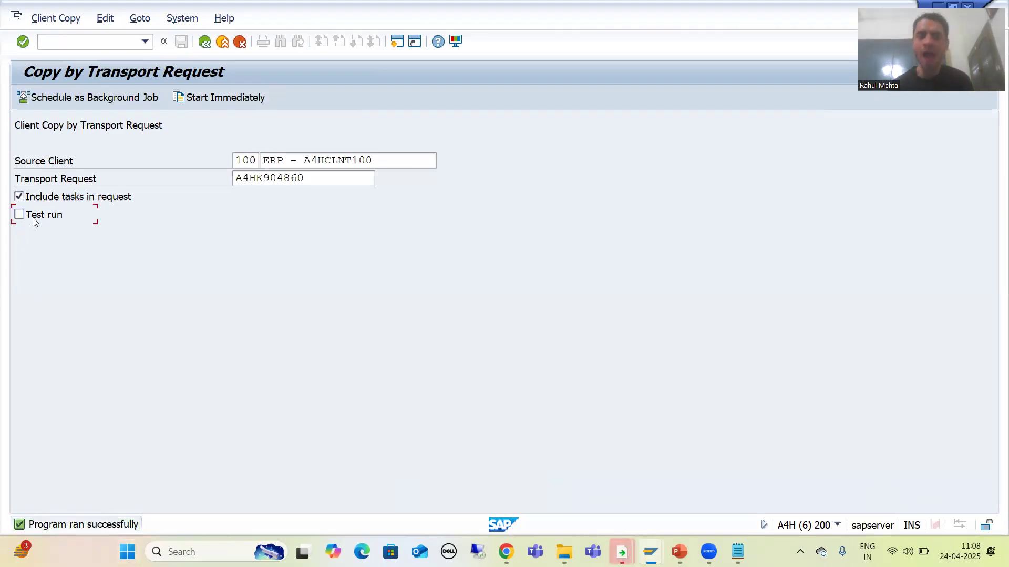
pyautogui.click(181, 99)
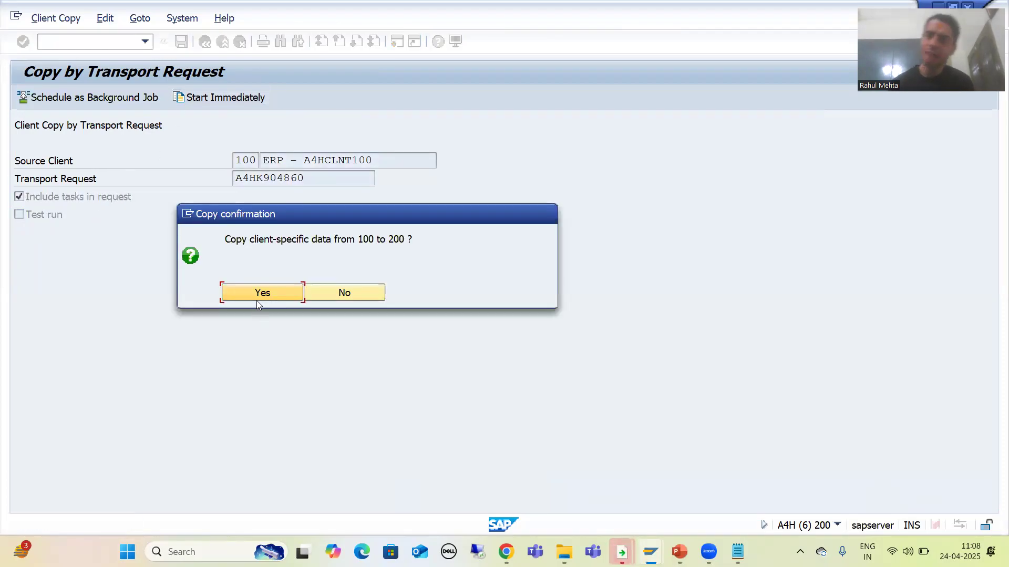
pyautogui.click(259, 295)
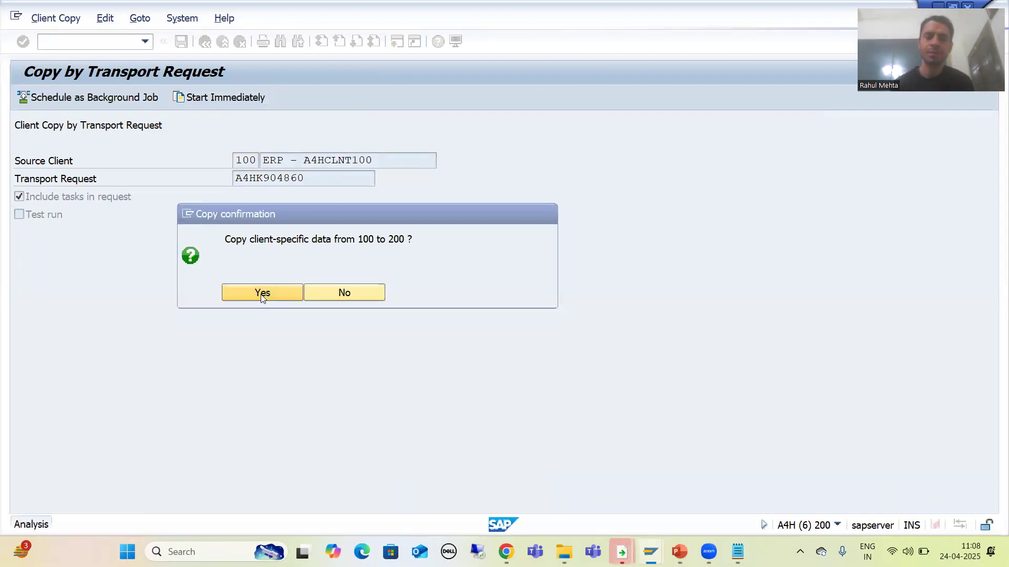
pyautogui.click(249, 160)
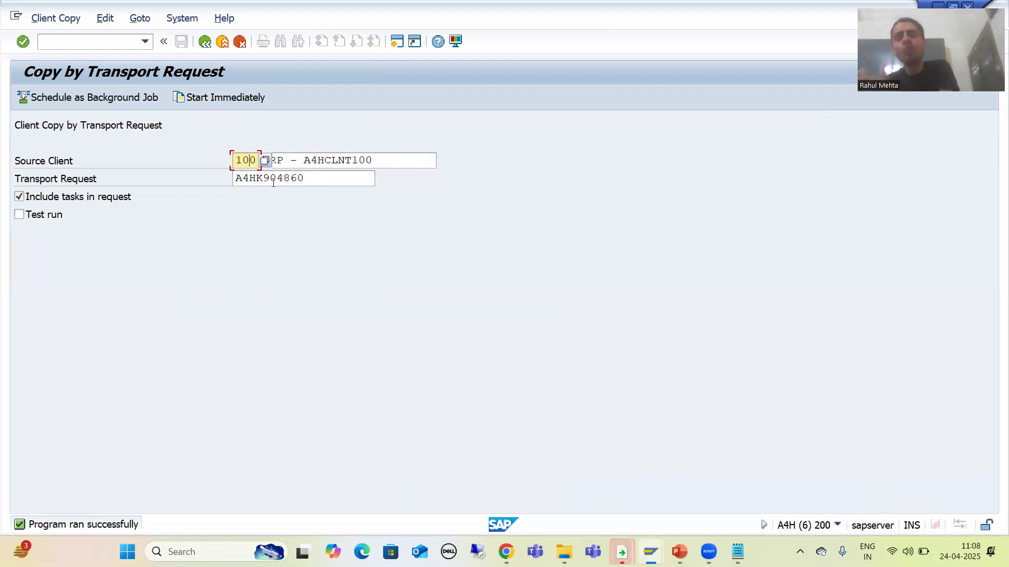
# Return to the TVARVC selection screen of client 200 and rerun the query for ZQUANTITY and ZVALID_USERS
pyautogui.click(650, 551)
pyautogui.click(690, 496)
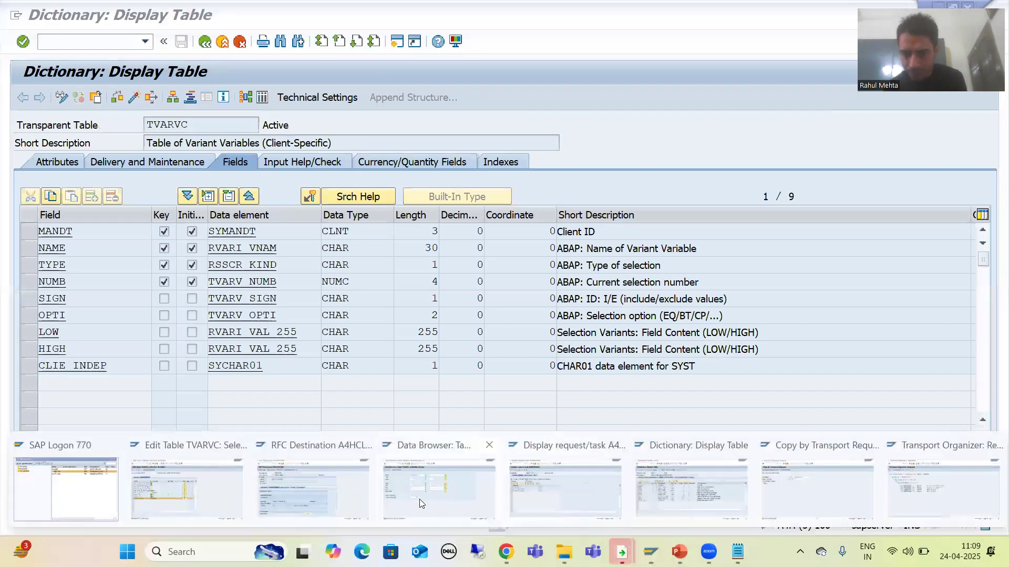
pyautogui.click(419, 499)
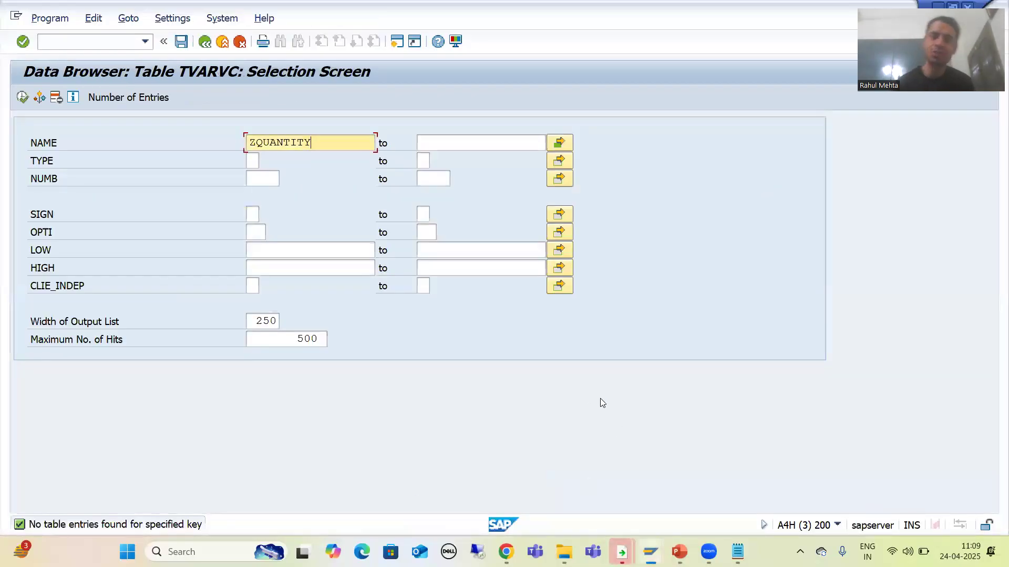
pyautogui.click(22, 98)
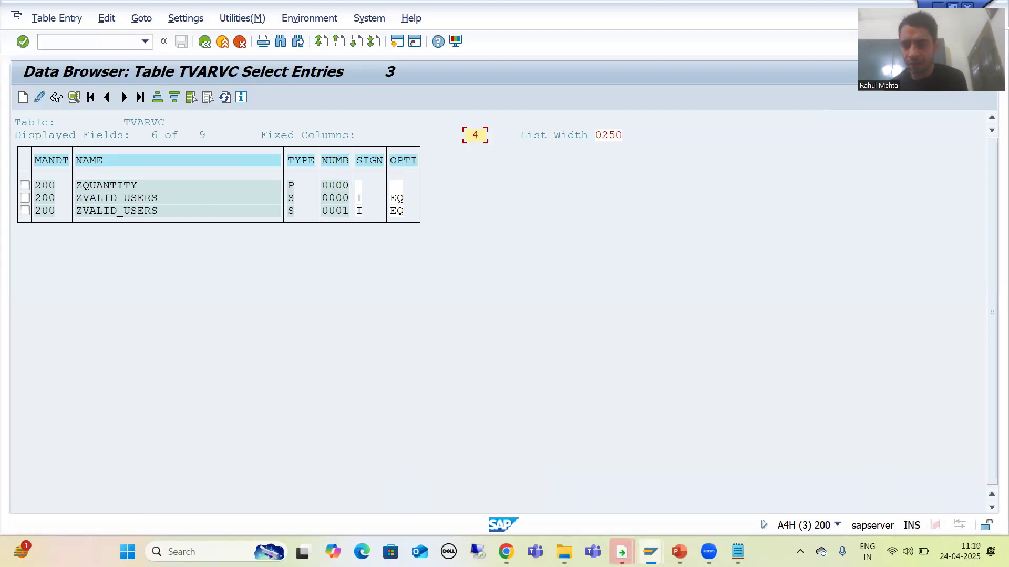
# Switch to the TVARVC selection options in client 100 and select the ZACT_CODE variable
pyautogui.moveTo(650, 552)
pyautogui.click(203, 515)
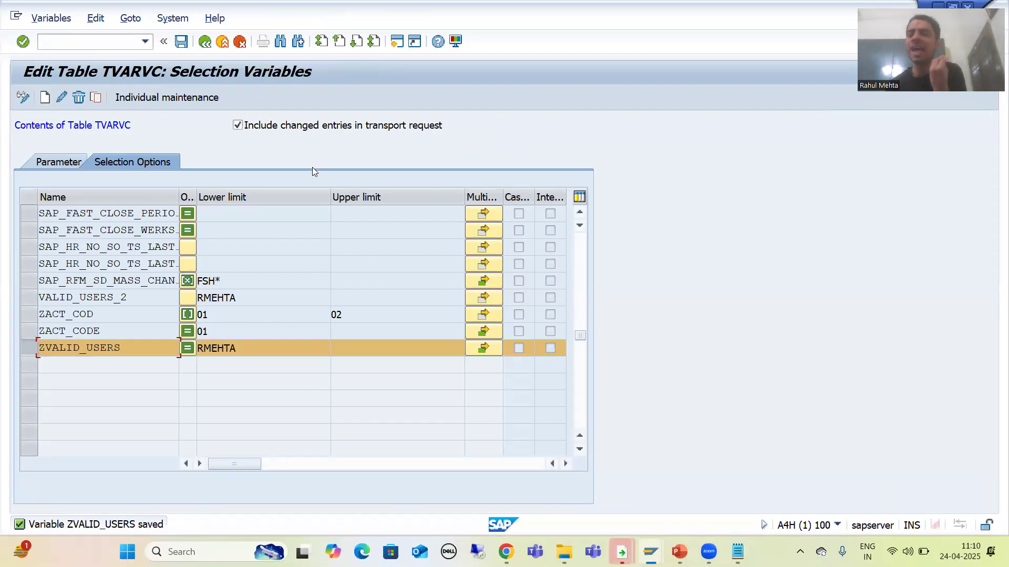
pyautogui.click(144, 41)
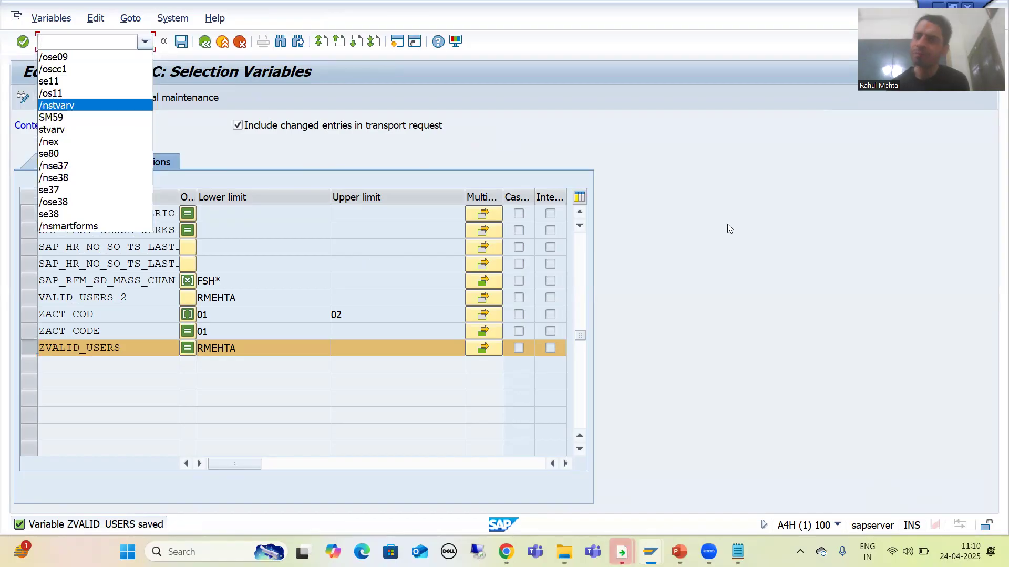
pyautogui.press('Escape')
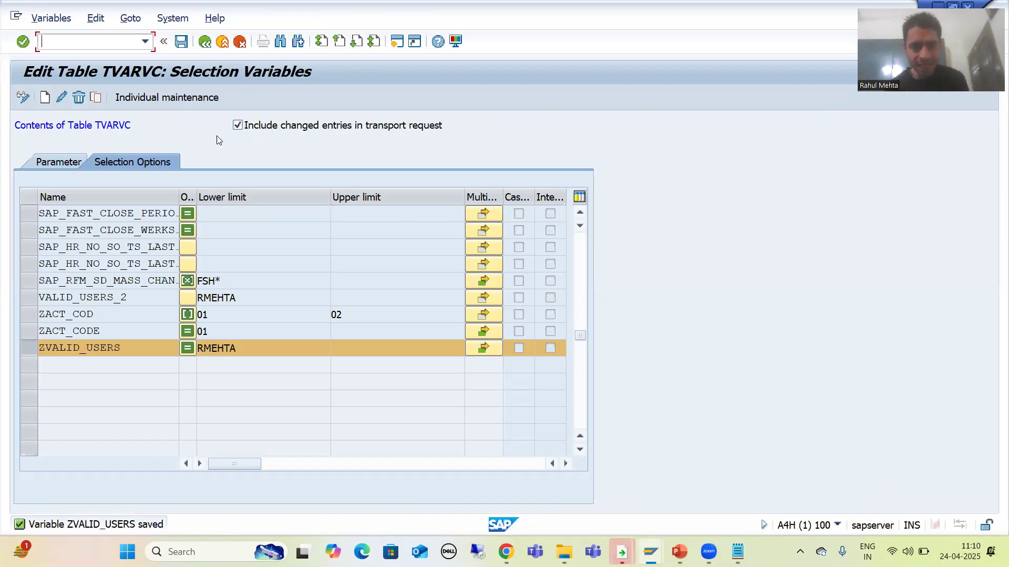
pyautogui.click(32, 335)
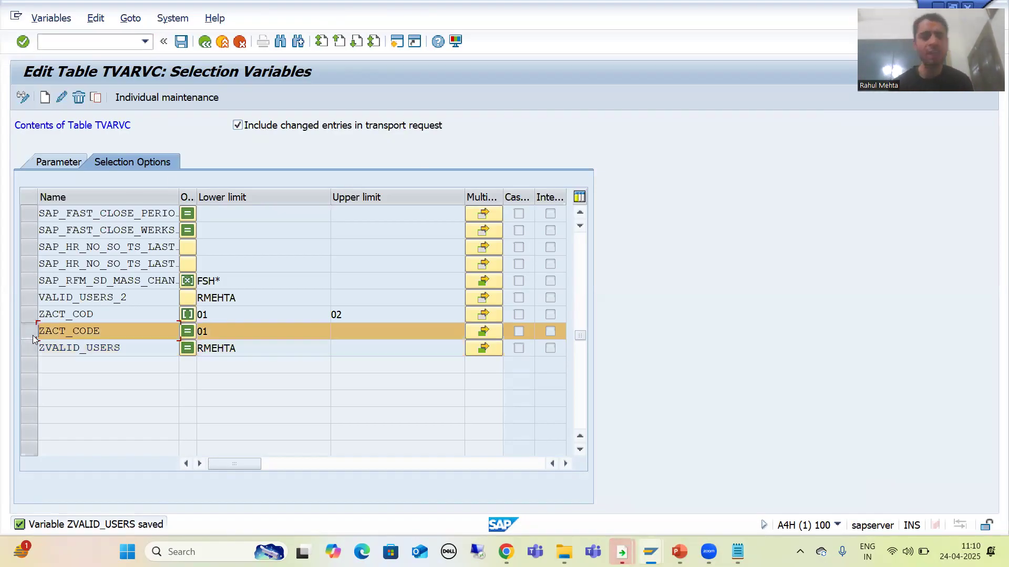